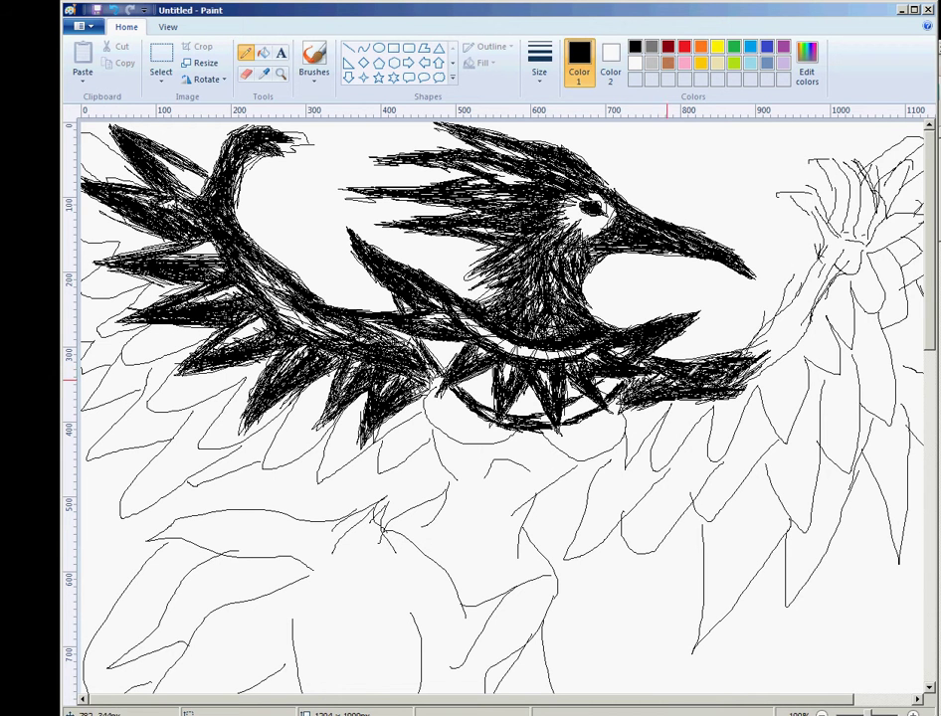
Step: Fill the bird's right-hand wing arm with dense black pencil scribbles, from the shoulder up to the wrist of the sketch
drag(756, 376, 742, 395)
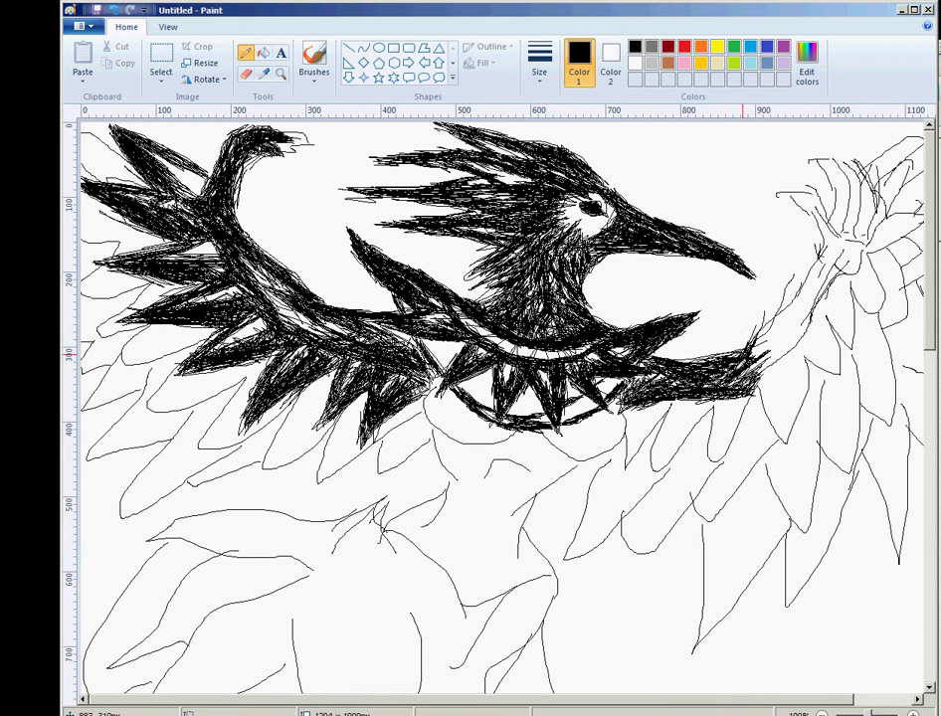
mouse_move(813, 270)
mouse_down()
mouse_move(753, 352)
mouse_move(813, 272)
mouse_move(753, 373)
mouse_move(684, 372)
mouse_move(740, 372)
mouse_move(697, 373)
mouse_move(733, 367)
mouse_move(697, 372)
mouse_move(688, 360)
mouse_move(702, 357)
mouse_move(667, 385)
mouse_up()
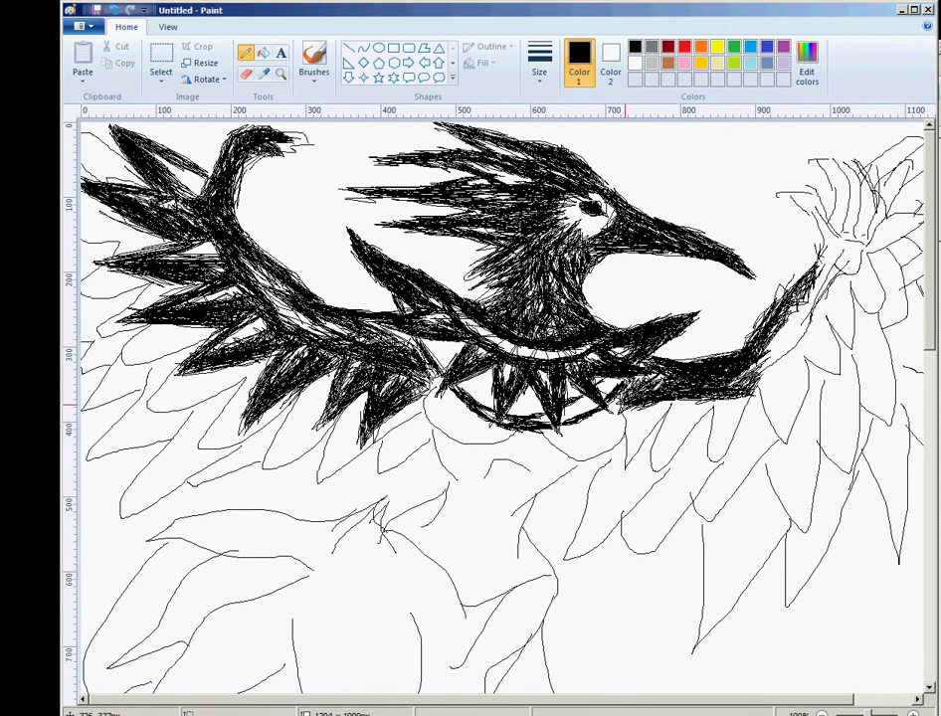
mouse_move(808, 299)
mouse_down()
mouse_move(826, 281)
mouse_move(776, 359)
mouse_move(744, 381)
mouse_move(769, 393)
mouse_up()
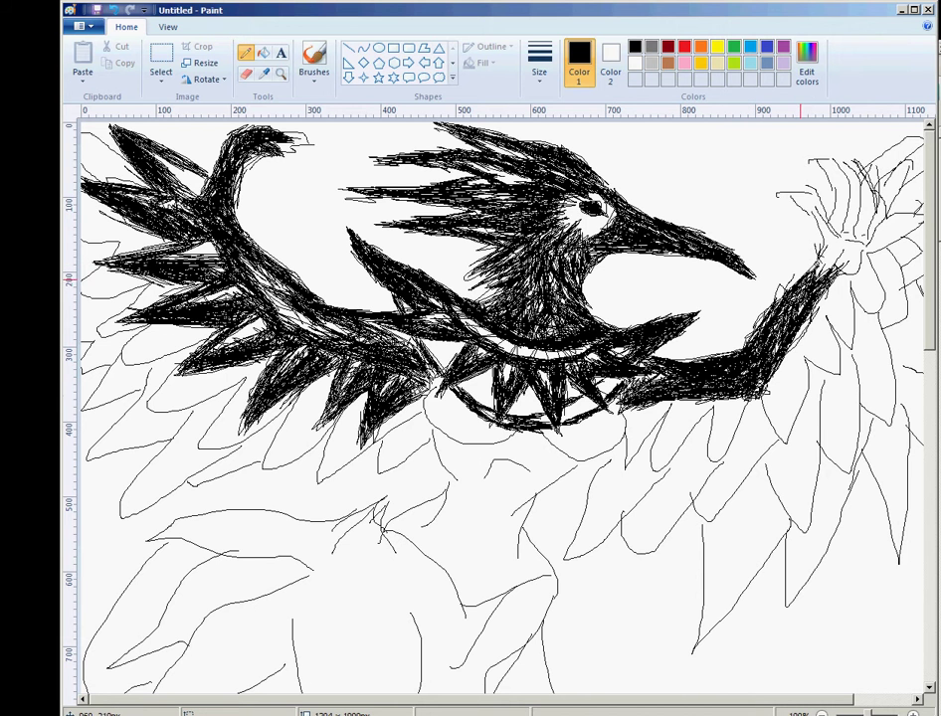
Step: Thicken the lower and side outlines of the bird's chest below the collar with black pencil strokes
mouse_move(624, 411)
mouse_down()
mouse_move(633, 424)
mouse_move(617, 453)
mouse_move(552, 445)
mouse_move(596, 457)
mouse_move(548, 439)
mouse_move(605, 459)
mouse_move(546, 445)
mouse_move(626, 439)
mouse_move(542, 462)
mouse_move(536, 454)
mouse_move(558, 479)
mouse_move(503, 462)
mouse_move(521, 456)
mouse_move(542, 472)
mouse_up()
mouse_move(487, 464)
mouse_down()
mouse_move(518, 455)
mouse_move(461, 484)
mouse_up()
mouse_move(460, 484)
mouse_down()
mouse_move(508, 459)
mouse_move(549, 472)
mouse_move(554, 449)
mouse_move(529, 430)
mouse_move(490, 458)
mouse_move(478, 451)
mouse_move(497, 443)
mouse_move(446, 434)
mouse_move(458, 458)
mouse_move(445, 451)
mouse_up()
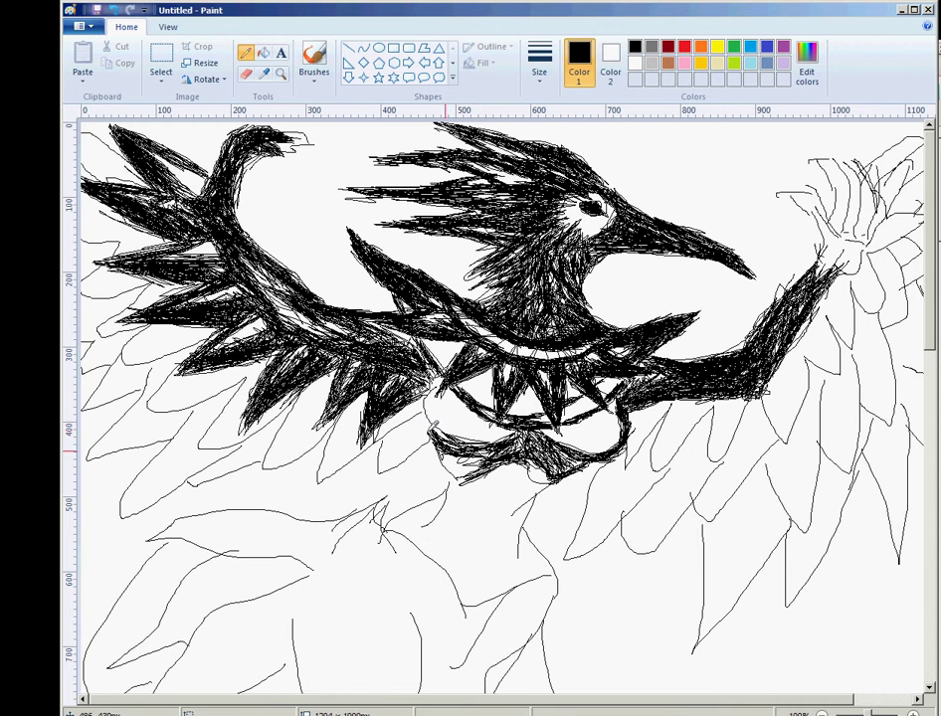
mouse_move(438, 370)
mouse_down()
mouse_move(422, 408)
mouse_move(456, 451)
mouse_move(507, 439)
mouse_up()
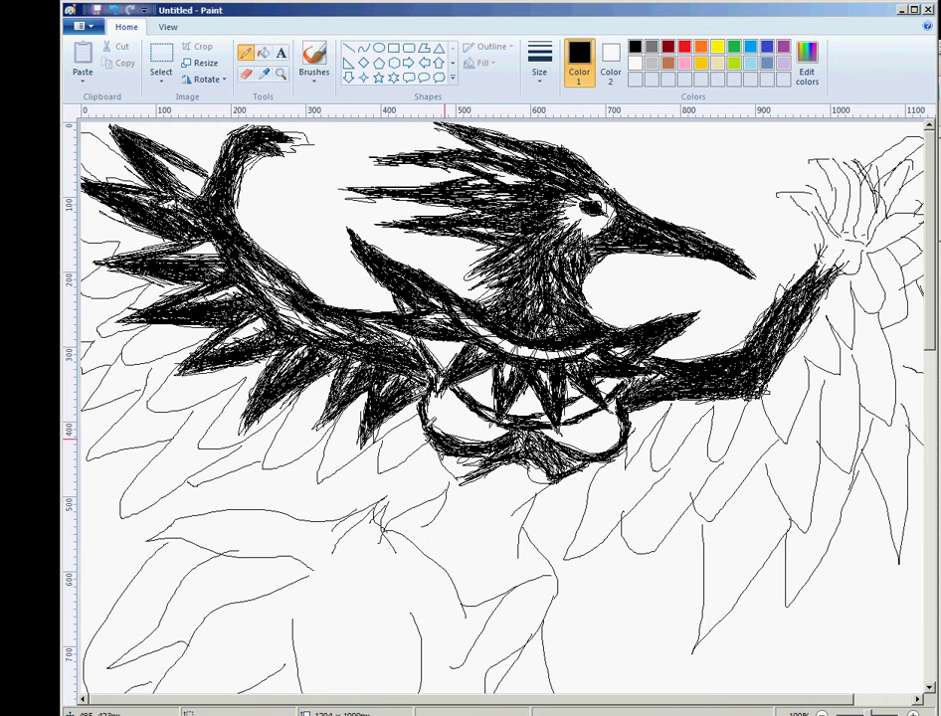
mouse_move(444, 464)
mouse_down()
mouse_move(453, 470)
mouse_move(445, 463)
mouse_move(432, 498)
mouse_move(460, 469)
mouse_up()
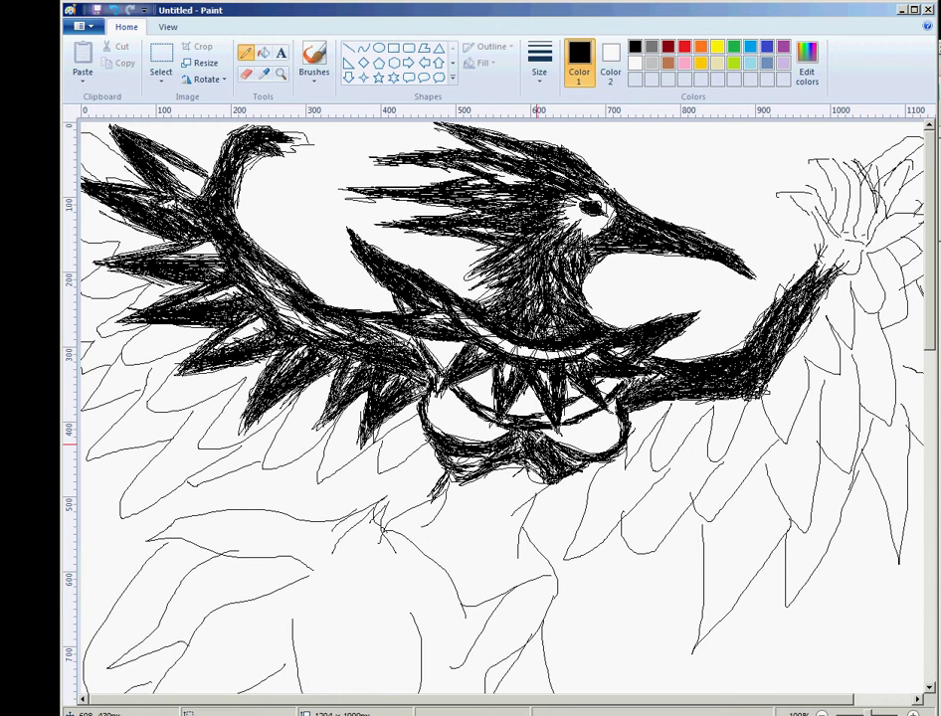
Step: Outline and shade the bird's waist in black below the chest, extending the shading to the left hip and the V-shaped waistline
scroll(529, 433, down, 3)
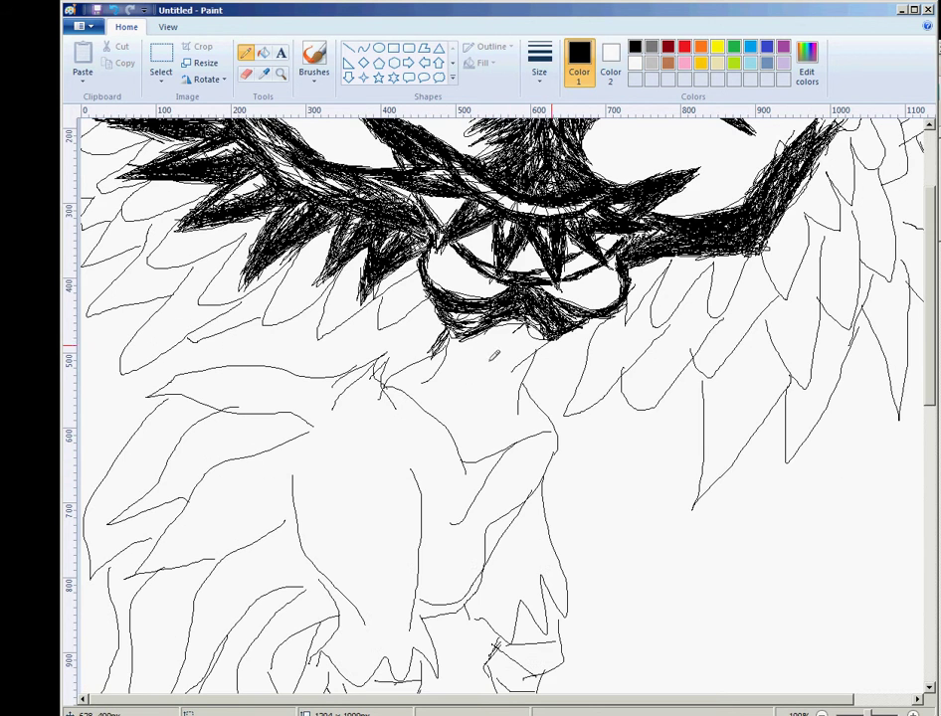
mouse_move(511, 363)
mouse_down()
mouse_move(478, 370)
mouse_move(495, 381)
mouse_move(504, 341)
mouse_move(438, 371)
mouse_move(455, 337)
mouse_move(428, 387)
mouse_move(451, 344)
mouse_up()
mouse_move(539, 356)
mouse_down()
mouse_move(515, 389)
mouse_move(544, 345)
mouse_move(497, 439)
mouse_move(509, 422)
mouse_move(498, 435)
mouse_move(448, 393)
mouse_move(442, 403)
mouse_move(460, 367)
mouse_up()
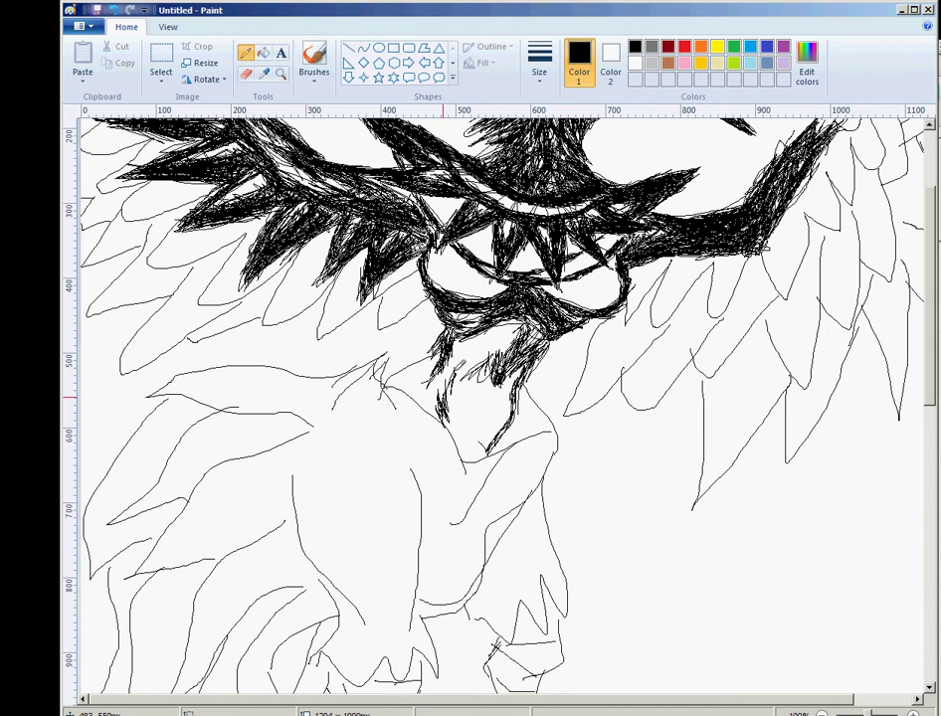
mouse_move(445, 414)
mouse_down()
mouse_move(451, 395)
mouse_move(494, 358)
mouse_move(509, 357)
mouse_move(480, 350)
mouse_move(469, 360)
mouse_move(488, 344)
mouse_move(441, 376)
mouse_up()
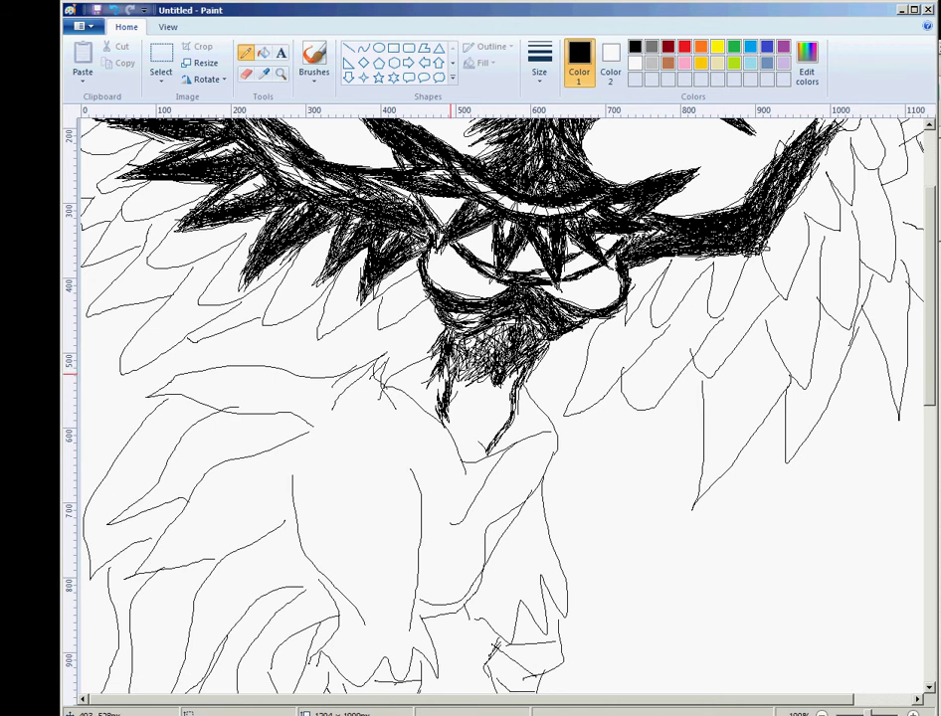
mouse_move(544, 424)
mouse_down()
mouse_move(528, 369)
mouse_move(548, 418)
mouse_up()
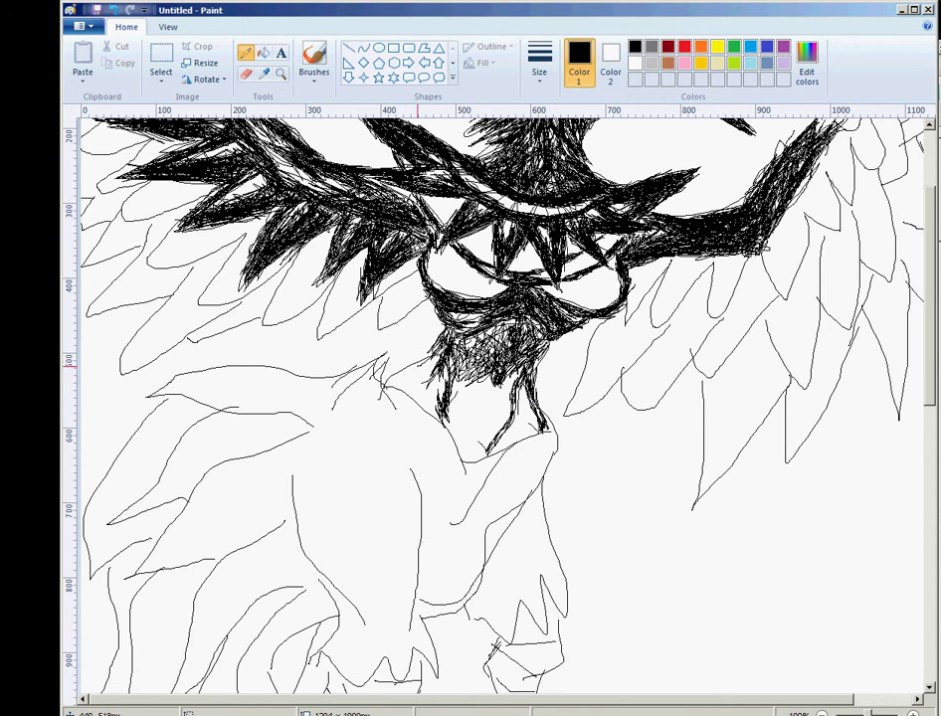
mouse_move(418, 364)
mouse_down()
mouse_move(382, 369)
mouse_move(415, 364)
mouse_move(386, 373)
mouse_move(430, 391)
mouse_move(438, 409)
mouse_move(428, 407)
mouse_move(423, 366)
mouse_up()
mouse_move(448, 327)
mouse_down()
mouse_move(473, 349)
mouse_move(526, 359)
mouse_move(484, 340)
mouse_up()
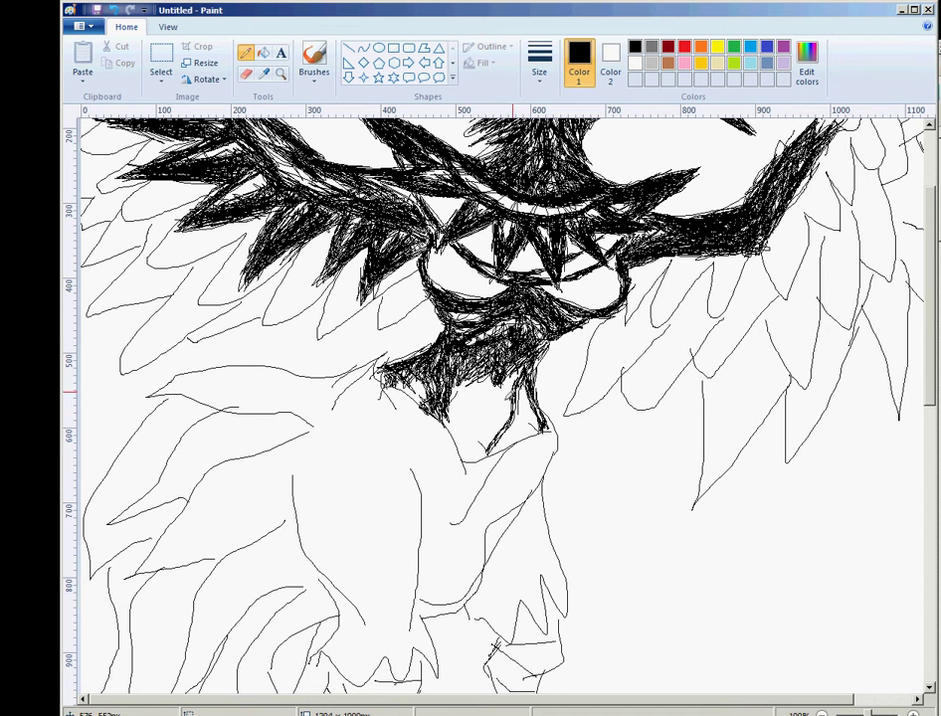
mouse_move(512, 392)
mouse_down()
mouse_move(476, 459)
mouse_move(507, 448)
mouse_move(528, 414)
mouse_move(532, 428)
mouse_move(525, 400)
mouse_move(516, 435)
mouse_move(470, 438)
mouse_move(458, 426)
mouse_move(466, 413)
mouse_move(483, 423)
mouse_move(499, 416)
mouse_move(490, 439)
mouse_move(470, 414)
mouse_up()
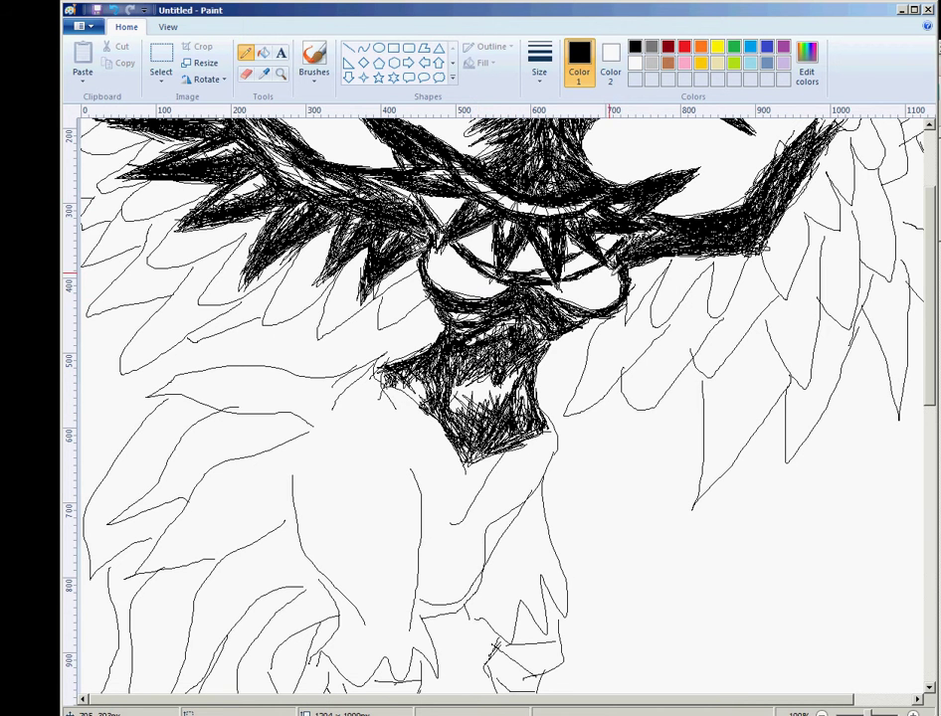
Step: Fill both sides of the chest beneath the toothed collar with dense black pencil scribbles
mouse_move(610, 273)
mouse_down()
mouse_move(564, 298)
mouse_move(607, 299)
mouse_move(587, 299)
mouse_move(594, 288)
mouse_move(546, 288)
mouse_up()
mouse_move(461, 274)
mouse_down()
mouse_move(499, 296)
mouse_move(443, 251)
mouse_move(458, 285)
mouse_move(432, 270)
mouse_move(451, 261)
mouse_move(478, 283)
mouse_move(438, 250)
mouse_move(460, 286)
mouse_move(457, 269)
mouse_up()
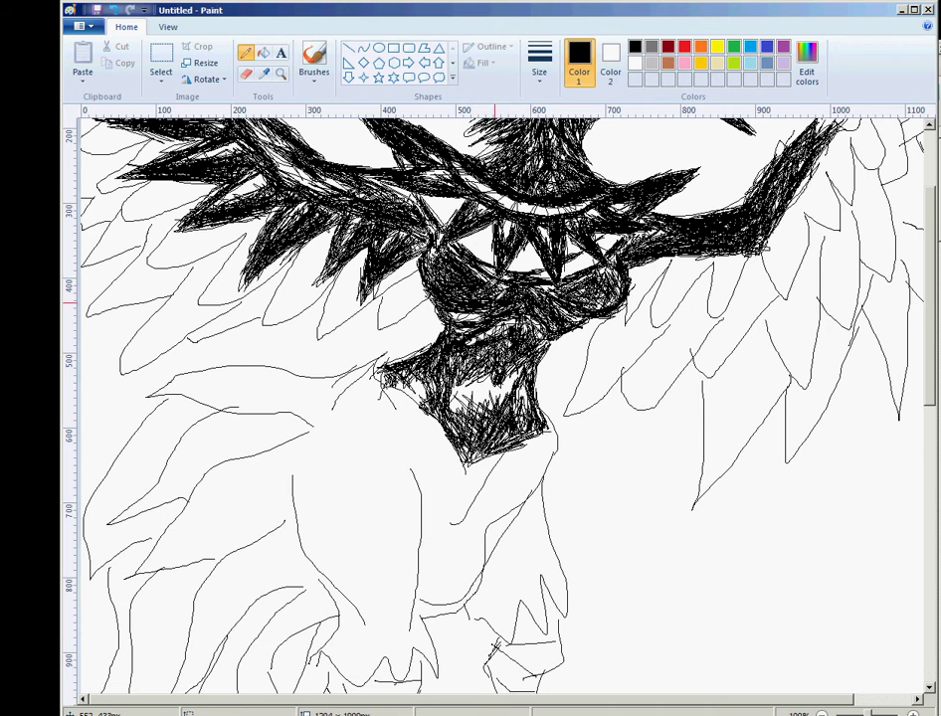
scroll(587, 289, up, 3)
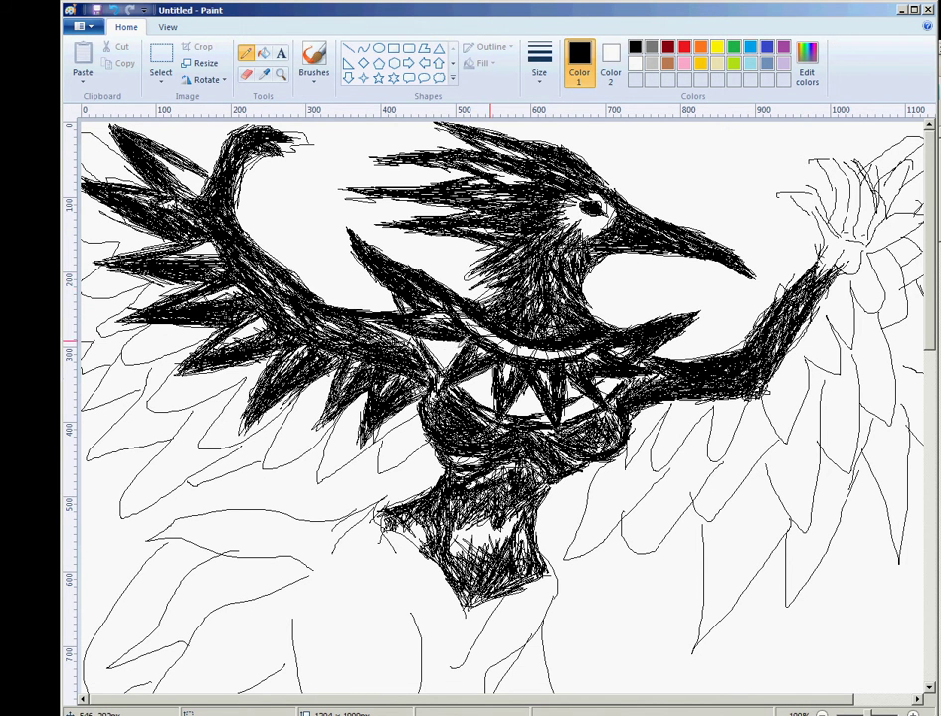
Step: Draw solid black pointed feathers hanging beneath the horizontal part of the right-hand wing arm
scroll(490, 342, down, 3)
scroll(629, 361, up, 3)
mouse_move(670, 410)
mouse_down()
mouse_move(667, 400)
mouse_move(642, 456)
mouse_move(611, 479)
mouse_move(636, 450)
mouse_move(634, 463)
mouse_move(645, 404)
mouse_move(643, 439)
mouse_move(644, 406)
mouse_move(620, 473)
mouse_move(659, 409)
mouse_move(686, 437)
mouse_move(702, 408)
mouse_move(653, 474)
mouse_move(669, 418)
mouse_move(661, 452)
mouse_move(680, 403)
mouse_move(683, 438)
mouse_move(703, 409)
mouse_up()
drag(703, 409, 663, 457)
mouse_move(697, 410)
mouse_down()
mouse_move(708, 443)
mouse_move(713, 413)
mouse_move(717, 478)
mouse_move(723, 412)
mouse_move(731, 489)
mouse_move(736, 413)
mouse_move(722, 396)
mouse_up()
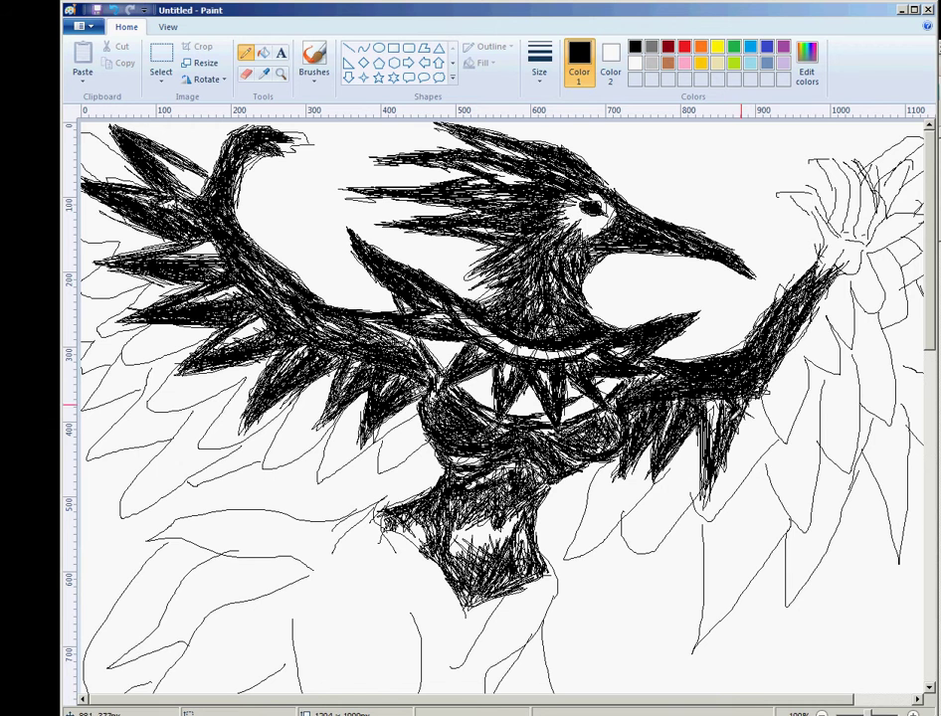
Step: Add filled black spiky feathers fanning outward from the elbow up the raised forearm of the right-hand wing
mouse_move(755, 412)
mouse_down()
mouse_move(805, 449)
mouse_move(755, 409)
mouse_move(798, 421)
mouse_move(819, 452)
mouse_up()
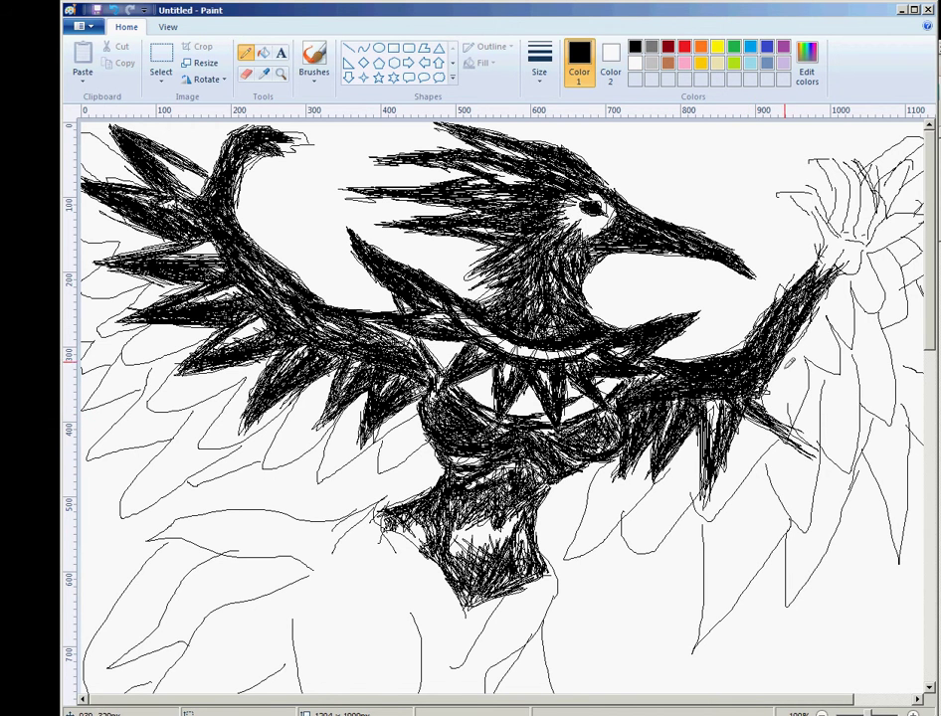
mouse_move(786, 356)
mouse_down()
mouse_move(811, 442)
mouse_move(796, 408)
mouse_move(826, 463)
mouse_move(783, 354)
mouse_move(801, 428)
mouse_move(771, 388)
mouse_move(796, 423)
mouse_move(769, 376)
mouse_move(805, 408)
mouse_up()
drag(804, 408, 775, 373)
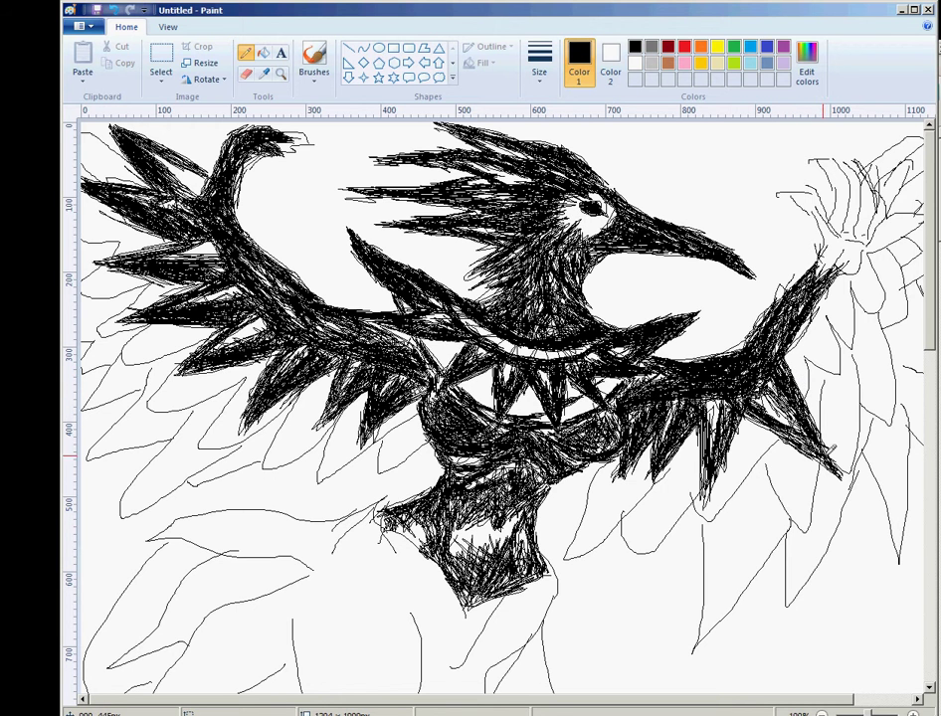
mouse_move(781, 405)
mouse_down()
mouse_move(703, 372)
mouse_move(779, 385)
mouse_move(828, 375)
mouse_move(840, 397)
mouse_move(807, 369)
mouse_move(835, 404)
mouse_up()
mouse_move(815, 322)
mouse_down()
mouse_move(803, 337)
mouse_move(858, 416)
mouse_move(812, 340)
mouse_move(812, 359)
mouse_move(840, 398)
mouse_move(795, 359)
mouse_move(824, 384)
mouse_move(806, 353)
mouse_up()
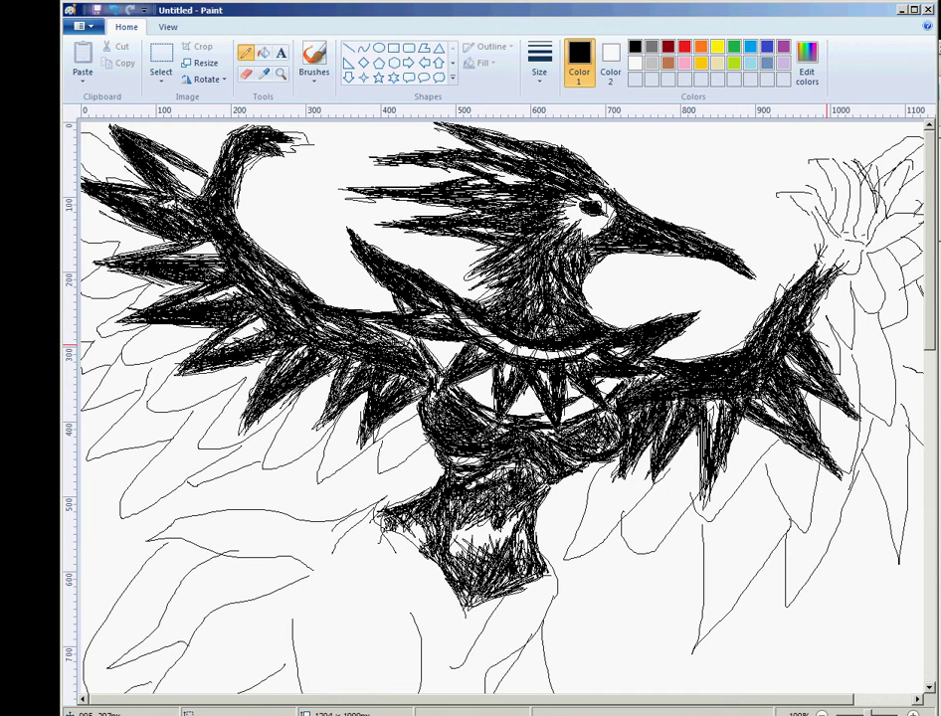
mouse_move(826, 349)
mouse_down()
mouse_move(859, 343)
mouse_move(797, 303)
mouse_move(877, 357)
mouse_move(829, 325)
mouse_move(838, 313)
mouse_move(829, 327)
mouse_move(871, 352)
mouse_move(832, 308)
mouse_move(879, 358)
mouse_move(809, 303)
mouse_move(831, 318)
mouse_move(816, 303)
mouse_move(873, 311)
mouse_move(851, 308)
mouse_move(896, 293)
mouse_move(899, 306)
mouse_move(841, 299)
mouse_up()
Step: Cover the bird's hips and both thighs with dense, shaggy black pencil strokes down to the banded lower legs
scroll(336, 485, down, 3)
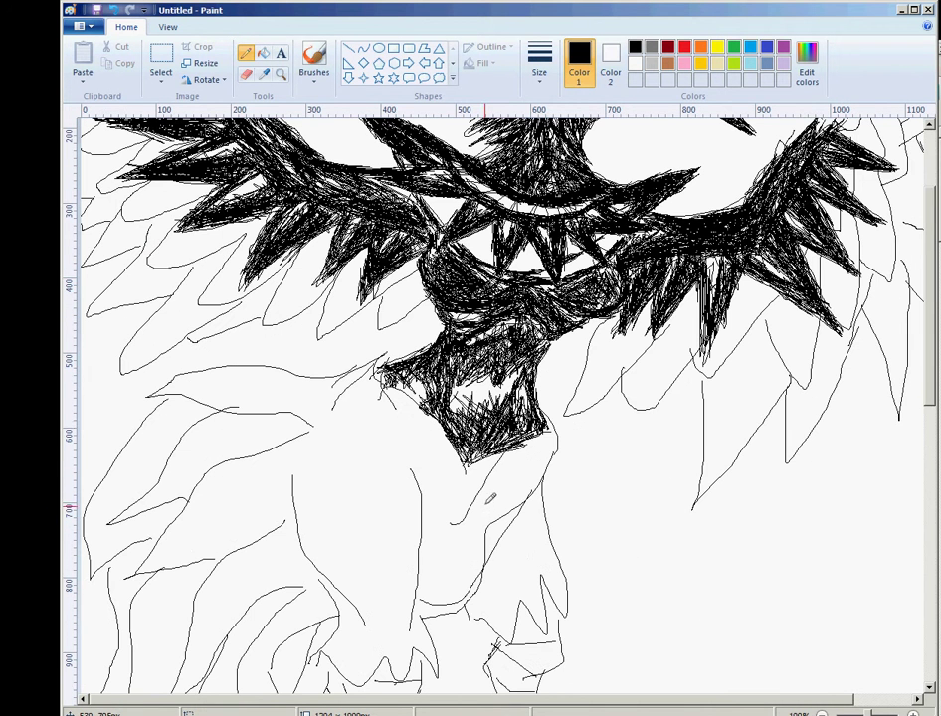
mouse_move(553, 428)
mouse_down()
mouse_move(571, 463)
mouse_move(560, 456)
mouse_move(560, 428)
mouse_move(562, 477)
mouse_move(528, 467)
mouse_move(548, 487)
mouse_move(504, 557)
mouse_move(488, 538)
mouse_move(493, 553)
mouse_move(488, 543)
mouse_move(458, 627)
mouse_move(420, 602)
mouse_move(453, 582)
mouse_move(433, 537)
mouse_move(438, 508)
mouse_move(432, 518)
mouse_move(492, 498)
mouse_move(518, 457)
mouse_move(467, 463)
mouse_move(437, 498)
mouse_move(409, 409)
mouse_move(388, 497)
mouse_move(383, 379)
mouse_up()
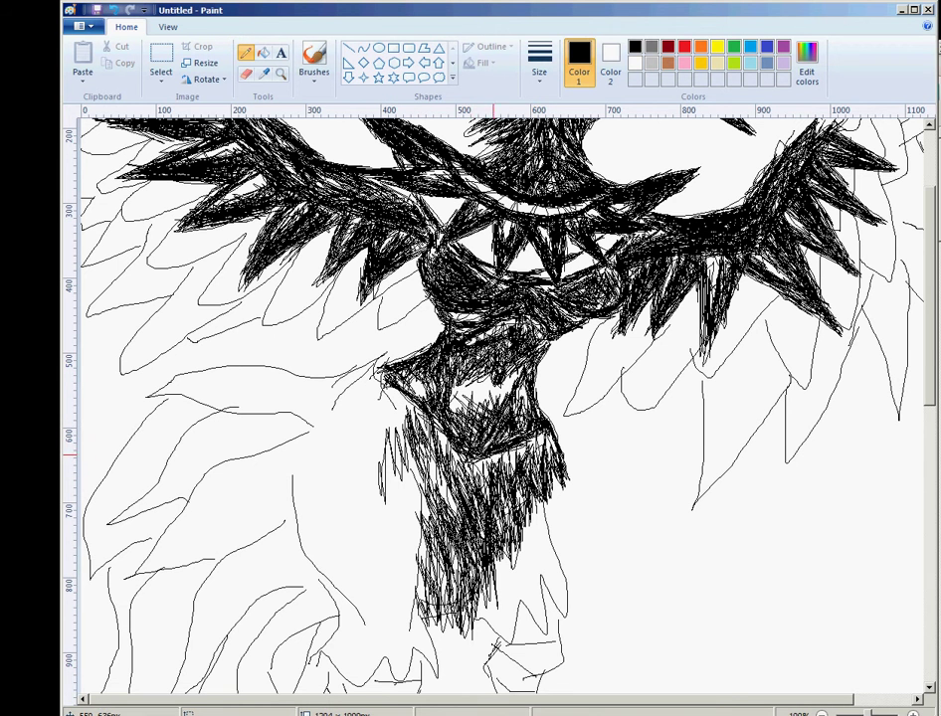
mouse_move(402, 423)
mouse_down()
mouse_move(365, 408)
mouse_move(376, 364)
mouse_move(358, 373)
mouse_move(344, 366)
mouse_move(388, 356)
mouse_move(381, 381)
mouse_move(388, 360)
mouse_move(340, 363)
mouse_move(358, 363)
mouse_move(333, 376)
mouse_move(345, 386)
mouse_move(386, 398)
mouse_move(376, 384)
mouse_move(400, 403)
mouse_move(392, 433)
mouse_move(376, 388)
mouse_move(389, 457)
mouse_move(391, 434)
mouse_move(354, 397)
mouse_move(333, 399)
mouse_move(314, 433)
mouse_move(344, 403)
mouse_move(331, 458)
mouse_move(373, 438)
mouse_move(380, 465)
mouse_move(411, 475)
mouse_move(428, 554)
mouse_move(416, 492)
mouse_move(432, 530)
mouse_move(401, 516)
mouse_move(415, 508)
mouse_move(424, 456)
mouse_move(436, 489)
mouse_move(441, 465)
mouse_move(419, 506)
mouse_move(377, 519)
mouse_move(428, 564)
mouse_move(406, 542)
mouse_move(434, 548)
mouse_move(435, 523)
mouse_move(405, 472)
mouse_move(401, 423)
mouse_move(430, 459)
mouse_move(427, 514)
mouse_move(418, 473)
mouse_move(451, 516)
mouse_move(418, 427)
mouse_move(427, 544)
mouse_move(408, 497)
mouse_move(403, 535)
mouse_move(398, 489)
mouse_move(406, 534)
mouse_move(415, 478)
mouse_move(390, 547)
mouse_move(388, 515)
mouse_move(369, 514)
mouse_move(386, 503)
mouse_move(351, 516)
mouse_move(386, 529)
mouse_move(403, 485)
mouse_move(295, 534)
mouse_move(386, 496)
mouse_move(350, 455)
mouse_move(317, 443)
mouse_move(324, 418)
mouse_move(311, 398)
mouse_move(341, 422)
mouse_move(318, 408)
mouse_move(329, 442)
mouse_move(348, 398)
mouse_move(388, 438)
mouse_move(298, 398)
mouse_move(319, 438)
mouse_move(278, 343)
mouse_move(293, 319)
mouse_move(268, 303)
mouse_move(306, 288)
mouse_move(261, 354)
mouse_move(289, 314)
mouse_move(380, 280)
mouse_move(338, 378)
mouse_move(318, 298)
mouse_move(348, 398)
mouse_move(284, 239)
mouse_move(259, 289)
mouse_up()
scroll(401, 464, down, 3)
mouse_move(370, 349)
mouse_down()
mouse_move(388, 430)
mouse_move(364, 355)
mouse_move(353, 384)
mouse_move(403, 360)
mouse_move(330, 425)
mouse_move(354, 479)
mouse_move(338, 291)
mouse_move(396, 275)
mouse_move(353, 264)
mouse_move(360, 240)
mouse_move(316, 251)
mouse_move(325, 249)
mouse_move(316, 239)
mouse_move(333, 236)
mouse_move(324, 231)
mouse_move(339, 318)
mouse_move(374, 317)
mouse_up()
mouse_move(549, 329)
mouse_down()
mouse_move(543, 377)
mouse_move(580, 371)
mouse_move(572, 398)
mouse_move(587, 423)
mouse_move(577, 448)
mouse_move(586, 468)
mouse_move(581, 487)
mouse_move(538, 450)
mouse_move(556, 512)
mouse_move(538, 476)
mouse_move(532, 508)
mouse_move(539, 482)
mouse_move(526, 515)
mouse_move(513, 487)
mouse_move(503, 518)
mouse_move(492, 478)
mouse_move(554, 413)
mouse_move(535, 391)
mouse_move(493, 441)
mouse_move(542, 390)
mouse_up()
mouse_move(403, 293)
mouse_down()
mouse_move(358, 319)
mouse_move(390, 294)
mouse_move(378, 373)
mouse_move(356, 278)
mouse_up()
mouse_move(495, 373)
mouse_down()
mouse_move(498, 341)
mouse_move(505, 389)
mouse_up()
mouse_move(478, 434)
mouse_down()
mouse_move(454, 388)
mouse_move(438, 458)
mouse_move(444, 471)
mouse_up()
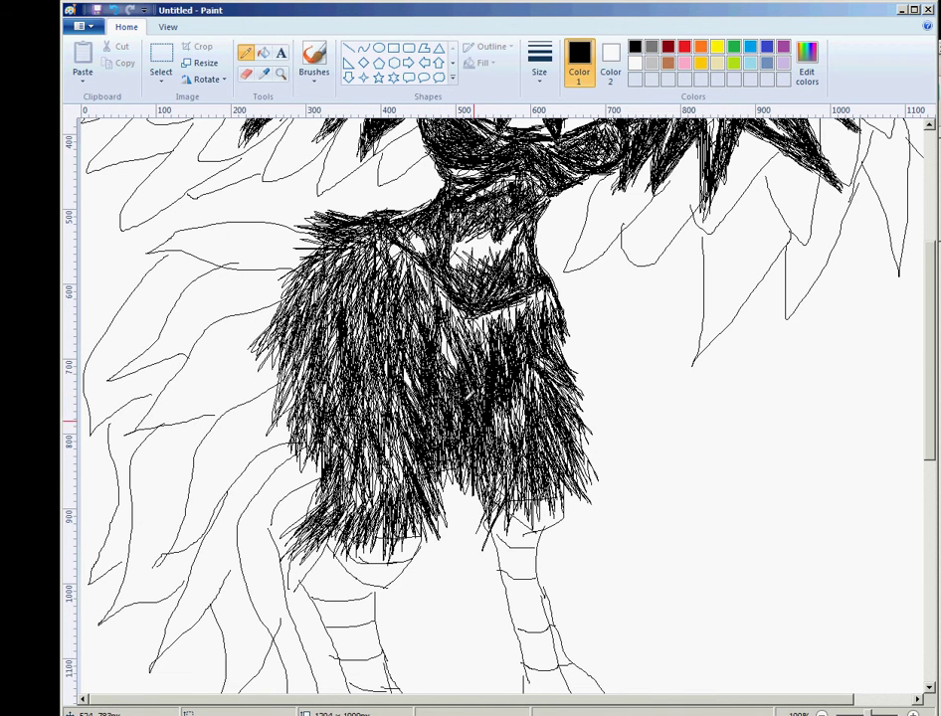
mouse_move(475, 421)
mouse_down()
mouse_move(454, 369)
mouse_move(503, 425)
mouse_move(512, 400)
mouse_move(478, 360)
mouse_move(464, 422)
mouse_up()
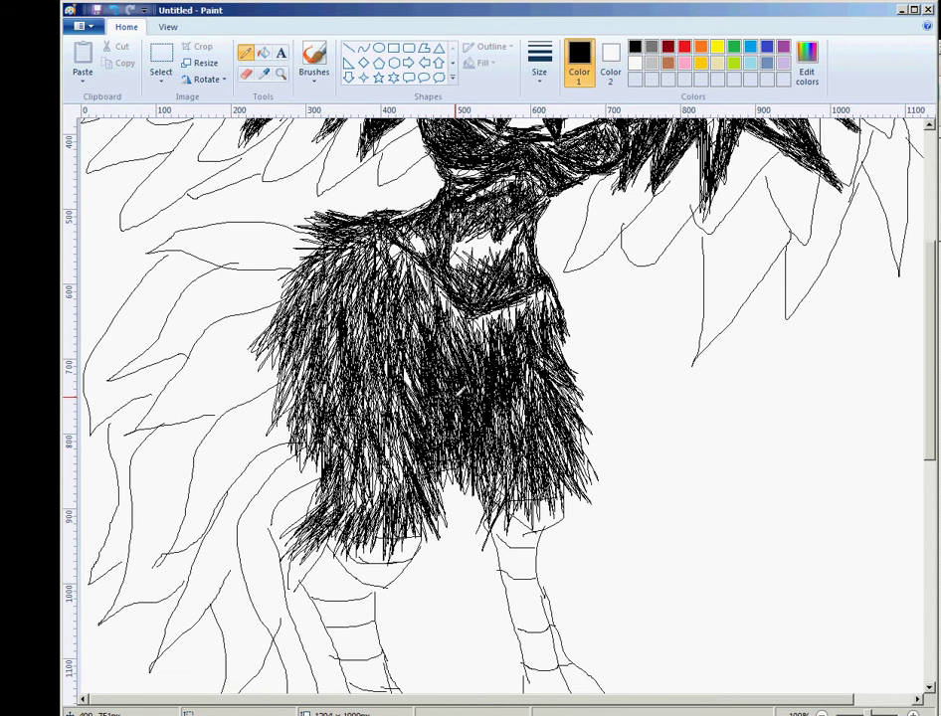
Step: Ink the hand at the end of the right-hand wing arm in black, with curved claws and a filled wrist
scroll(421, 368, up, 5)
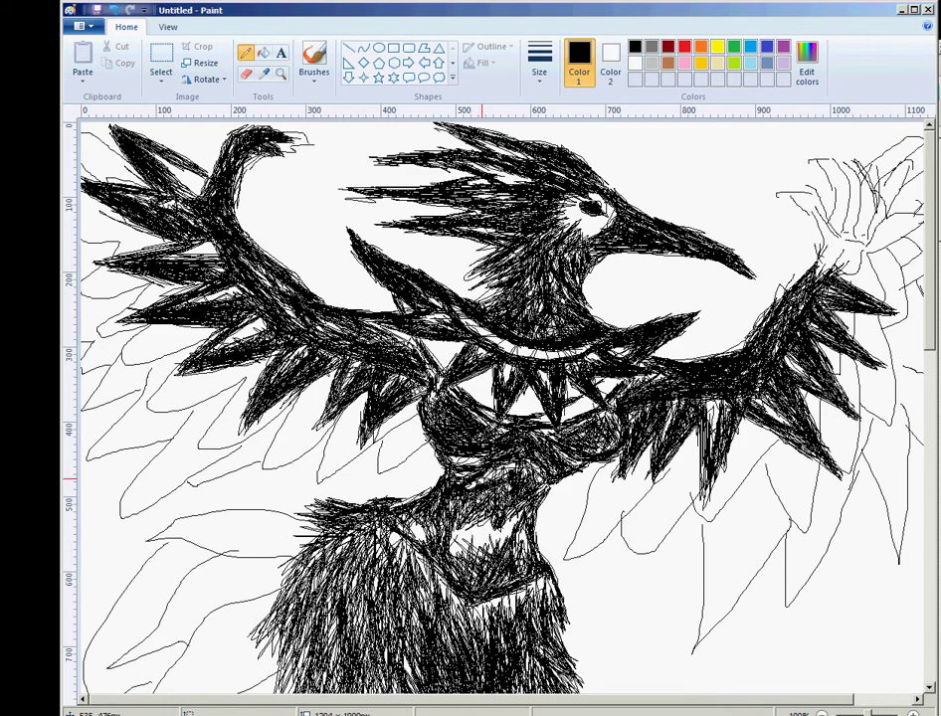
scroll(485, 478, down, 7)
scroll(482, 474, up, 7)
drag(846, 257, 859, 267)
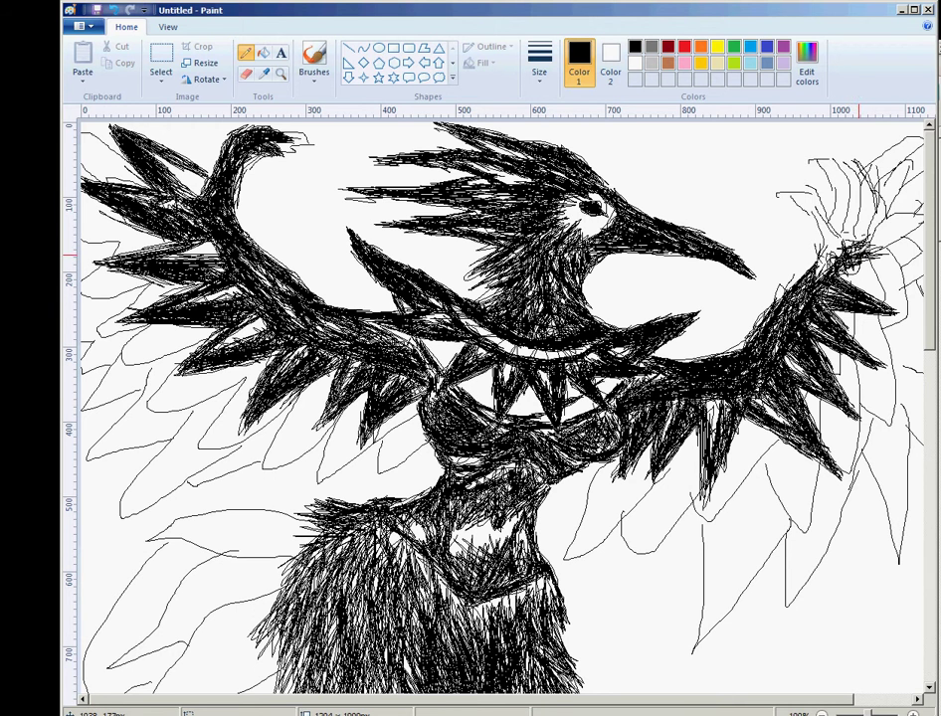
drag(873, 261, 860, 243)
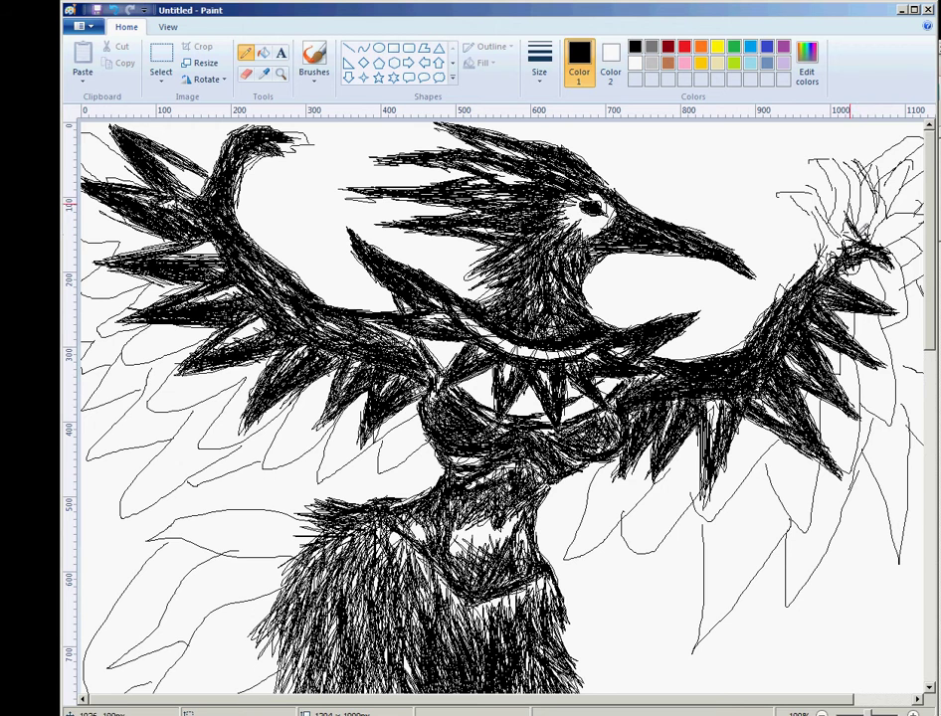
mouse_move(850, 204)
mouse_down()
mouse_move(826, 187)
mouse_move(816, 155)
mouse_move(837, 181)
mouse_up()
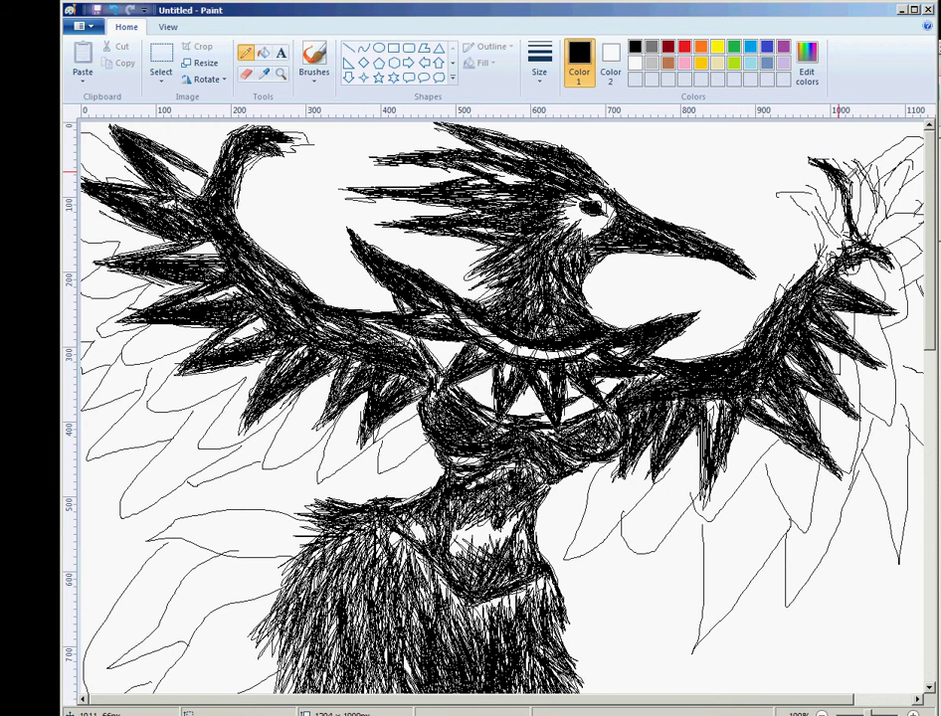
mouse_move(843, 187)
mouse_down()
mouse_move(835, 183)
mouse_move(829, 254)
mouse_move(829, 227)
mouse_up()
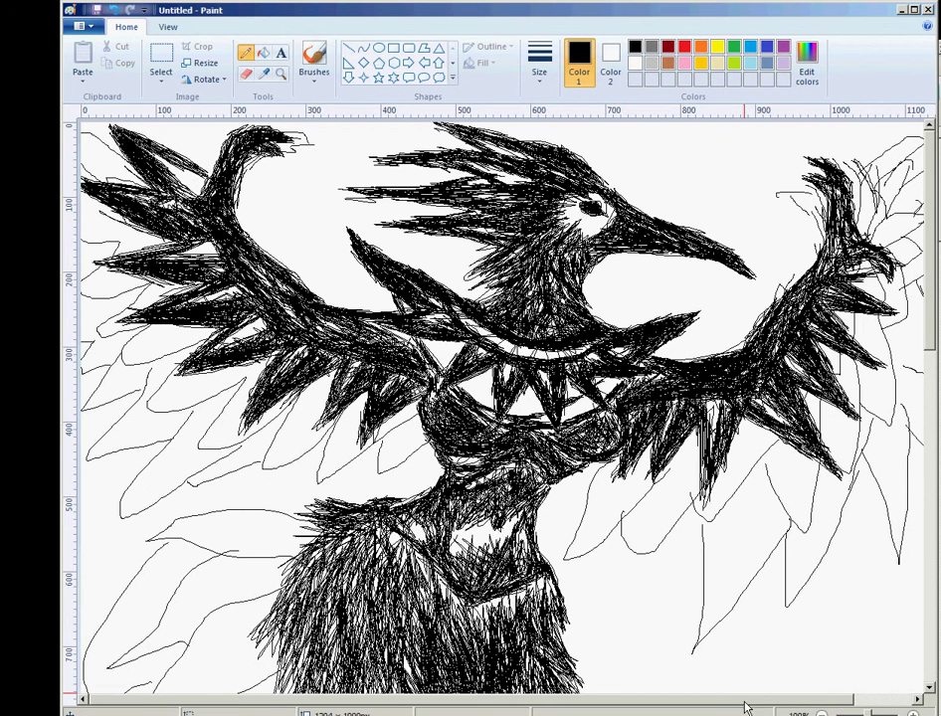
Step: Draw long filled black feathers fanning out behind the right-hand claw and extend its inner finger into a pointed tip
drag(732, 701, 814, 702)
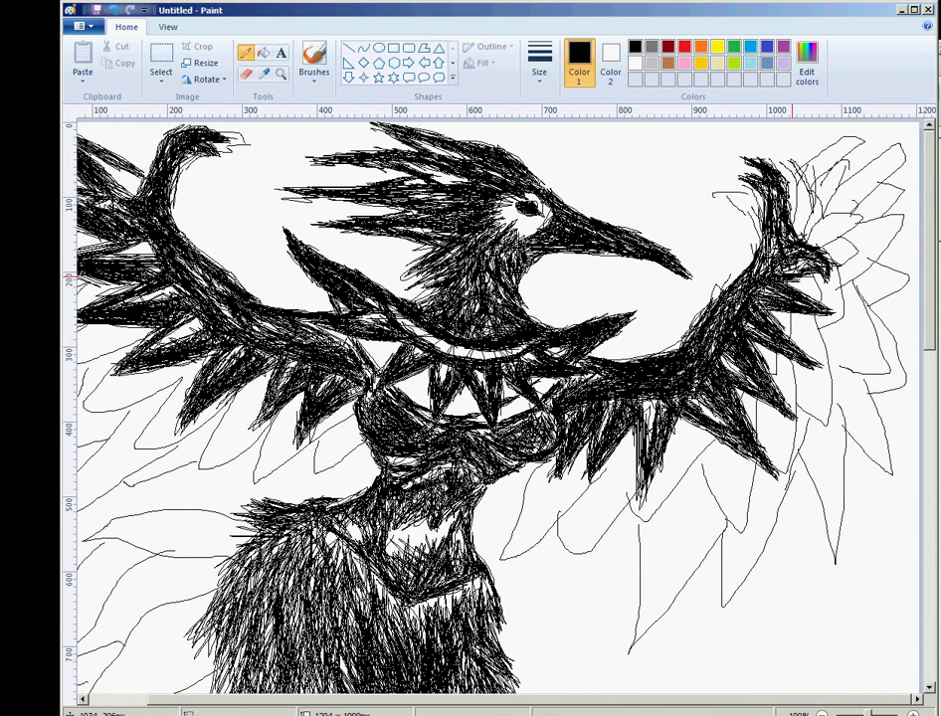
mouse_move(836, 260)
mouse_down()
mouse_move(880, 235)
mouse_move(836, 249)
mouse_move(869, 239)
mouse_move(792, 237)
mouse_move(875, 228)
mouse_move(835, 261)
mouse_up()
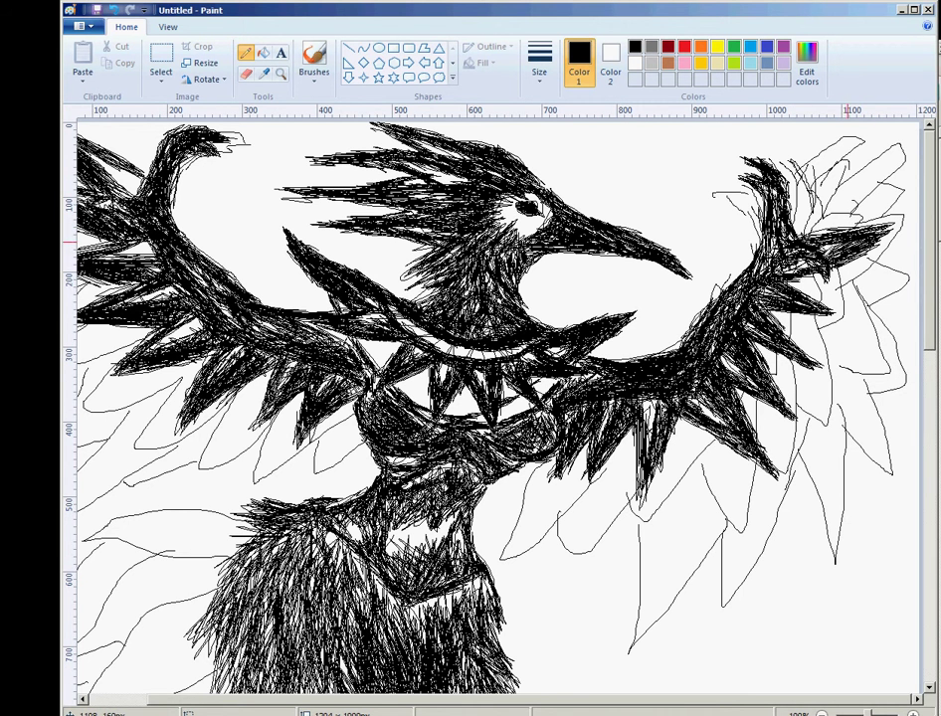
mouse_move(806, 235)
mouse_down()
mouse_move(865, 149)
mouse_move(826, 169)
mouse_move(876, 137)
mouse_move(794, 232)
mouse_move(833, 183)
mouse_move(813, 186)
mouse_up()
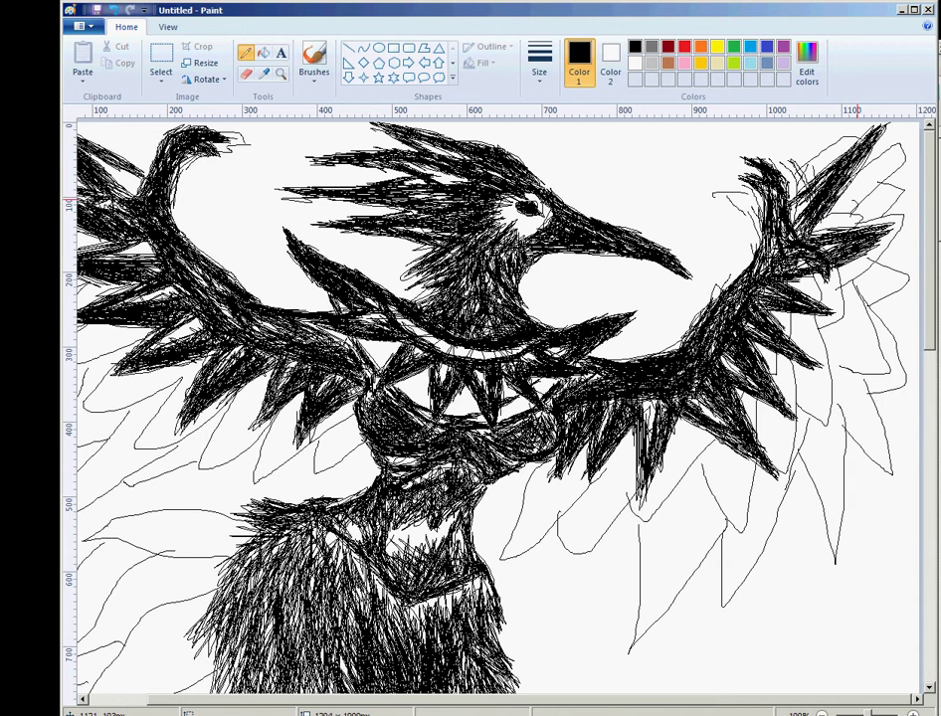
mouse_move(858, 200)
mouse_down()
mouse_move(854, 211)
mouse_move(868, 204)
mouse_move(857, 187)
mouse_move(902, 137)
mouse_move(804, 186)
mouse_up()
mouse_move(799, 186)
mouse_down()
mouse_move(787, 159)
mouse_move(793, 144)
mouse_move(789, 167)
mouse_move(756, 202)
mouse_move(719, 186)
mouse_up()
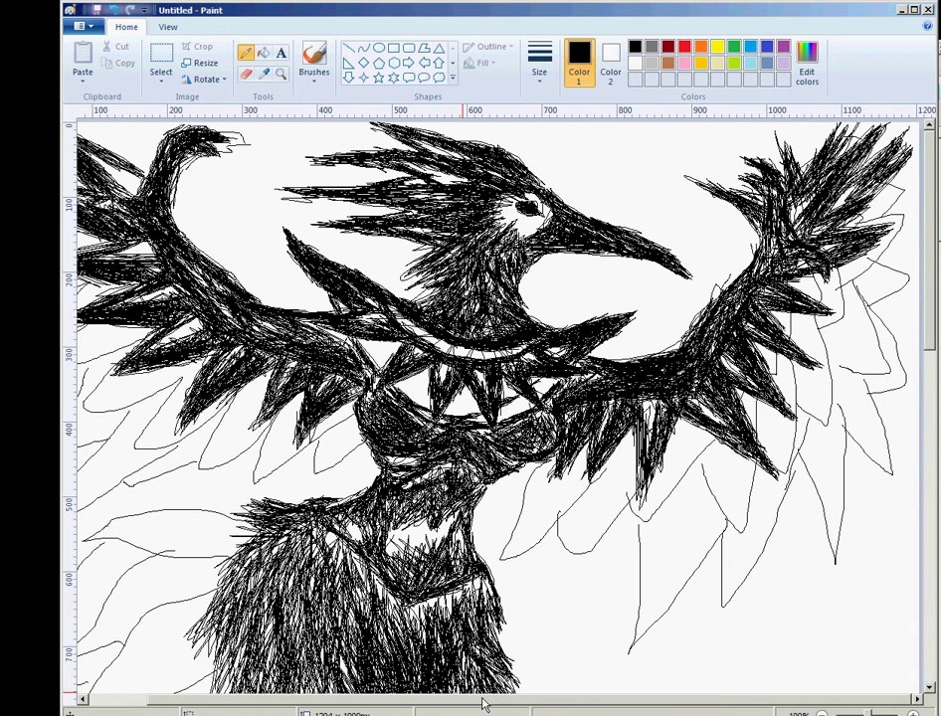
Step: Fill the outer feathers of the left-hand wing in black out to the canvas edge and give its hand long pointed claws
drag(484, 705, 443, 704)
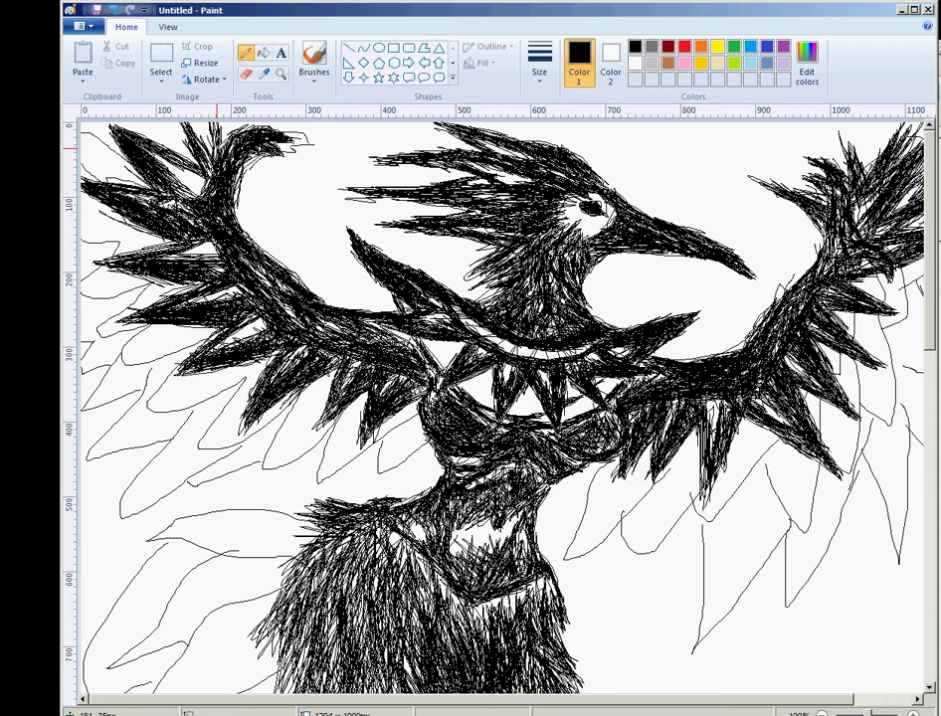
mouse_move(171, 184)
mouse_down()
mouse_move(139, 149)
mouse_move(130, 169)
mouse_move(88, 128)
mouse_move(92, 160)
mouse_move(164, 204)
mouse_move(115, 178)
mouse_up()
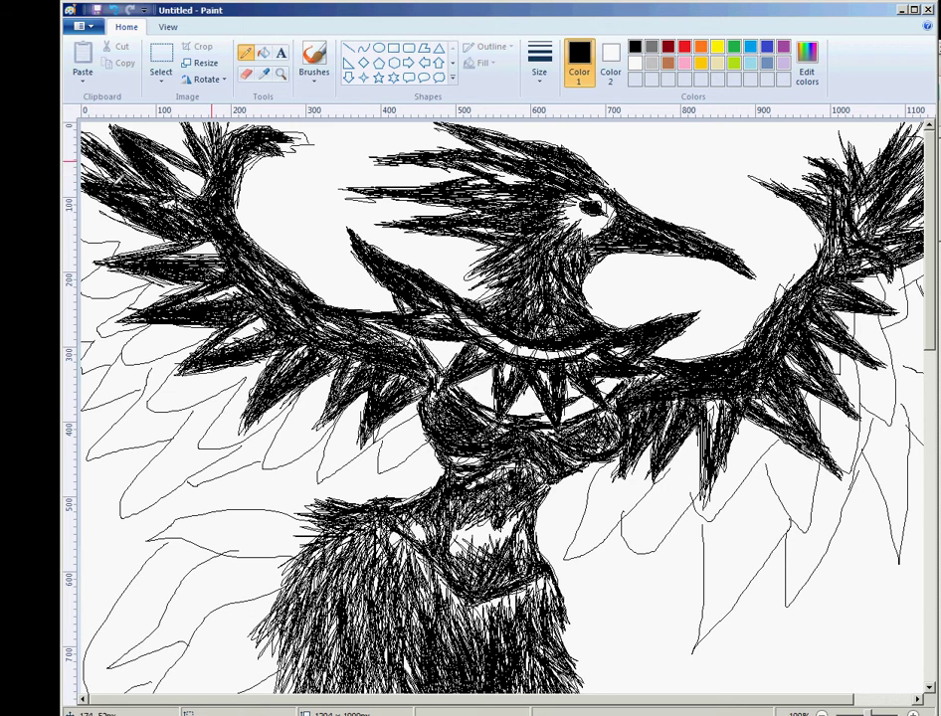
mouse_move(299, 129)
mouse_down()
mouse_move(323, 169)
mouse_move(251, 149)
mouse_move(283, 181)
mouse_move(294, 179)
mouse_move(180, 175)
mouse_up()
mouse_move(161, 225)
mouse_down()
mouse_move(100, 236)
mouse_move(137, 246)
mouse_move(138, 233)
mouse_move(123, 233)
mouse_up()
mouse_move(80, 267)
mouse_down()
mouse_move(106, 292)
mouse_move(166, 296)
mouse_move(165, 287)
mouse_move(159, 295)
mouse_move(136, 291)
mouse_move(154, 311)
mouse_move(139, 327)
mouse_move(116, 315)
mouse_move(84, 331)
mouse_move(113, 308)
mouse_move(68, 325)
mouse_move(148, 305)
mouse_move(69, 329)
mouse_move(174, 342)
mouse_move(162, 338)
mouse_move(208, 332)
mouse_move(133, 339)
mouse_move(136, 331)
mouse_move(165, 350)
mouse_move(240, 342)
mouse_move(194, 377)
mouse_move(131, 369)
mouse_move(185, 350)
mouse_move(101, 383)
mouse_move(87, 376)
mouse_move(84, 356)
mouse_move(74, 356)
mouse_move(152, 346)
mouse_move(106, 350)
mouse_up()
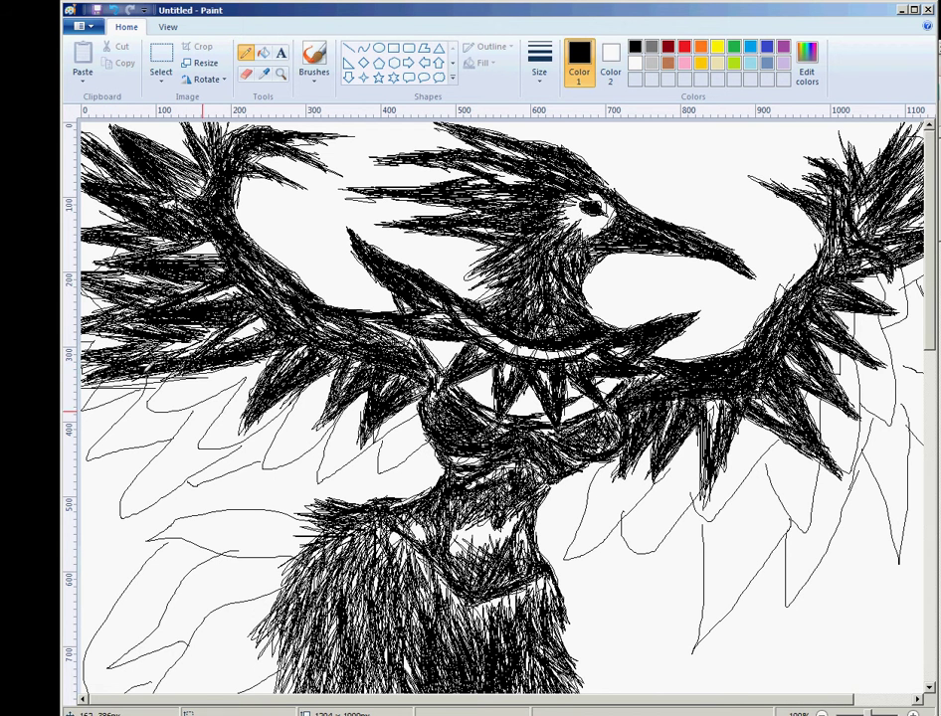
Step: Fill the long lower feathers of the left-hand wing with dense black strokes from the elbow to the torso, ending in jagged tips
mouse_move(227, 395)
mouse_down()
mouse_move(196, 407)
mouse_move(128, 441)
mouse_move(260, 356)
mouse_move(219, 398)
mouse_move(223, 369)
mouse_move(142, 436)
mouse_move(150, 418)
mouse_move(82, 444)
mouse_move(193, 371)
mouse_move(200, 386)
mouse_move(107, 431)
mouse_move(163, 384)
mouse_move(85, 401)
mouse_move(162, 371)
mouse_move(152, 379)
mouse_move(183, 382)
mouse_move(108, 401)
mouse_move(259, 355)
mouse_move(165, 448)
mouse_move(208, 431)
mouse_move(204, 411)
mouse_move(166, 447)
mouse_move(223, 393)
mouse_move(240, 394)
mouse_move(177, 438)
mouse_move(244, 251)
mouse_up()
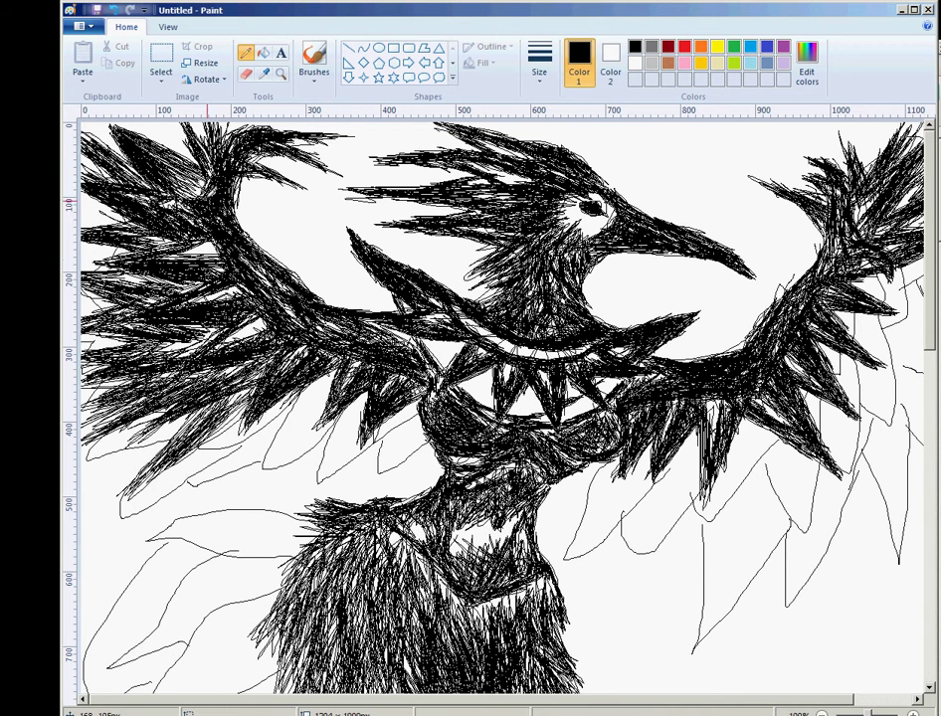
mouse_move(422, 429)
mouse_down()
mouse_move(399, 460)
mouse_move(414, 430)
mouse_move(340, 473)
mouse_move(333, 430)
mouse_move(289, 468)
mouse_move(299, 418)
mouse_move(330, 479)
mouse_up()
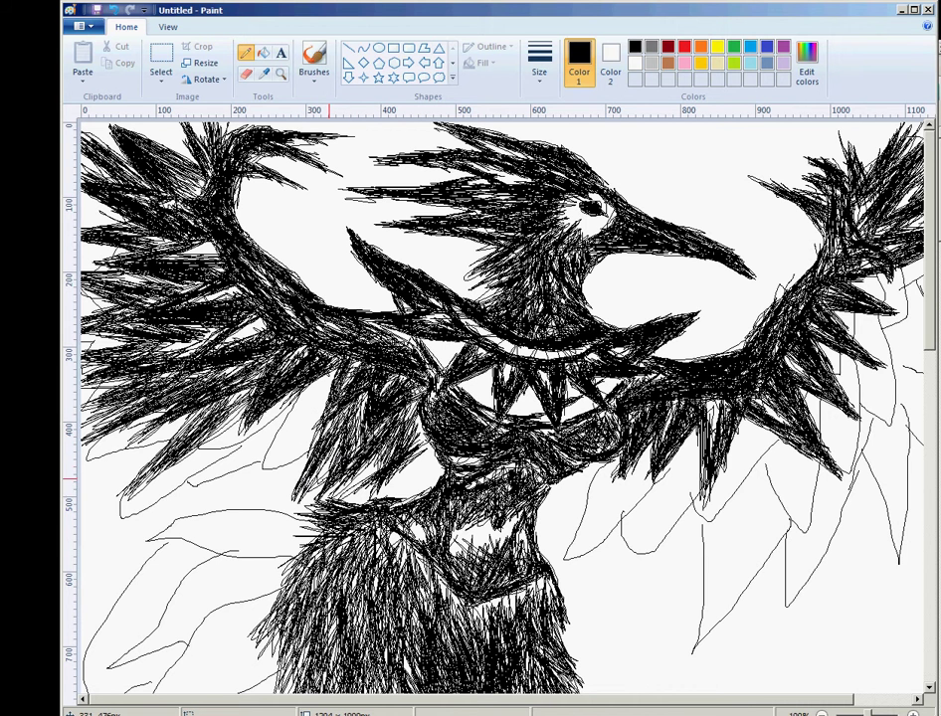
mouse_move(398, 429)
mouse_down()
mouse_move(309, 463)
mouse_move(274, 428)
mouse_move(298, 477)
mouse_move(288, 416)
mouse_move(278, 448)
mouse_move(303, 468)
mouse_move(263, 438)
mouse_move(236, 461)
mouse_move(259, 443)
mouse_up()
mouse_move(306, 402)
mouse_down()
mouse_move(190, 490)
mouse_move(247, 430)
mouse_move(221, 457)
mouse_move(299, 404)
mouse_move(239, 318)
mouse_move(309, 428)
mouse_up()
mouse_move(202, 434)
mouse_down()
mouse_move(199, 467)
mouse_move(108, 535)
mouse_move(135, 528)
mouse_move(181, 477)
mouse_move(162, 482)
mouse_move(120, 540)
mouse_move(197, 460)
mouse_move(107, 538)
mouse_move(127, 528)
mouse_move(176, 426)
mouse_move(107, 471)
mouse_move(136, 474)
mouse_move(115, 469)
mouse_move(115, 454)
mouse_move(82, 477)
mouse_move(147, 418)
mouse_move(112, 430)
mouse_up()
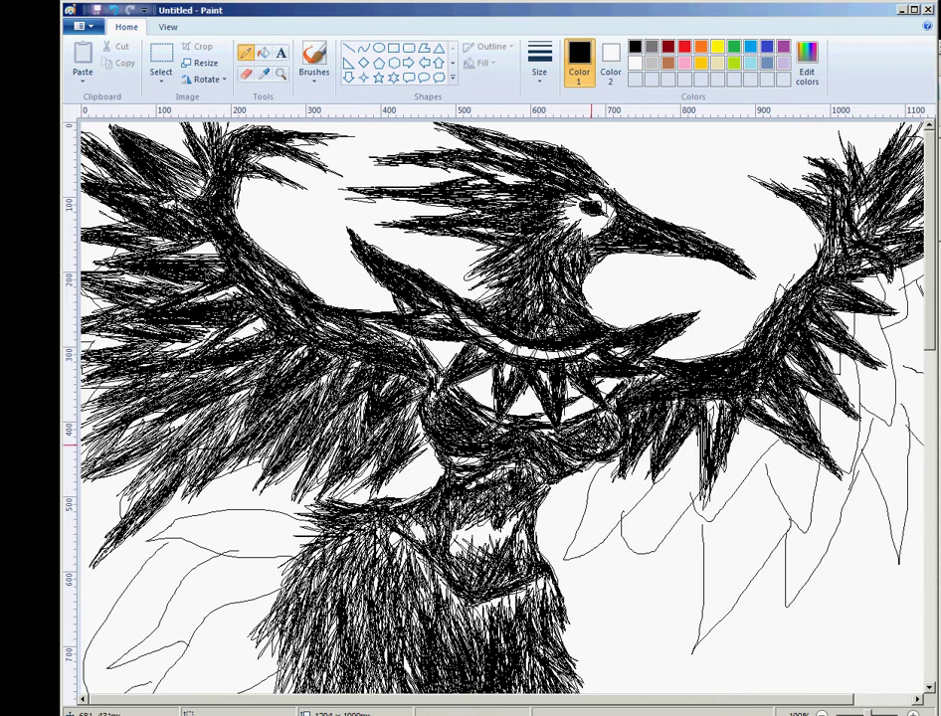
Step: Fill the long lower feathers of the right-hand wing in black, fanning downward from the shoulder to below the elbow
mouse_move(613, 476)
mouse_down()
mouse_move(564, 538)
mouse_move(605, 492)
mouse_move(582, 540)
mouse_move(592, 540)
mouse_move(623, 474)
mouse_move(635, 506)
mouse_move(645, 492)
mouse_move(609, 562)
mouse_move(637, 517)
mouse_move(617, 582)
mouse_move(691, 449)
mouse_move(695, 507)
mouse_move(699, 446)
mouse_move(661, 567)
mouse_move(672, 518)
mouse_move(645, 500)
mouse_up()
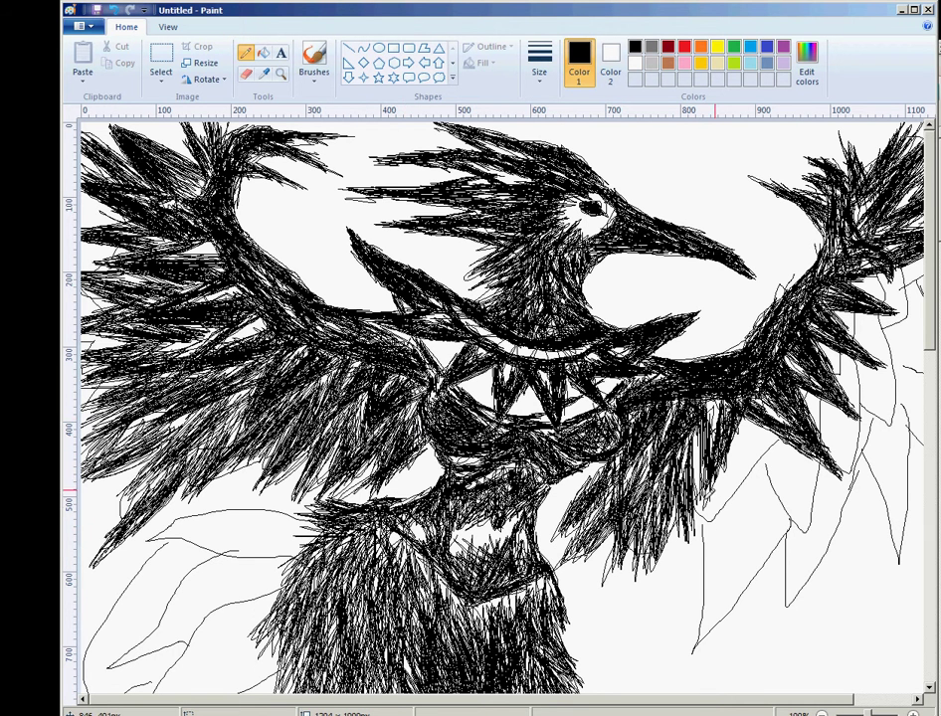
mouse_move(715, 489)
mouse_down()
mouse_move(709, 543)
mouse_move(744, 450)
mouse_move(761, 535)
mouse_move(772, 452)
mouse_move(752, 481)
mouse_move(771, 542)
mouse_move(757, 476)
mouse_move(740, 492)
mouse_up()
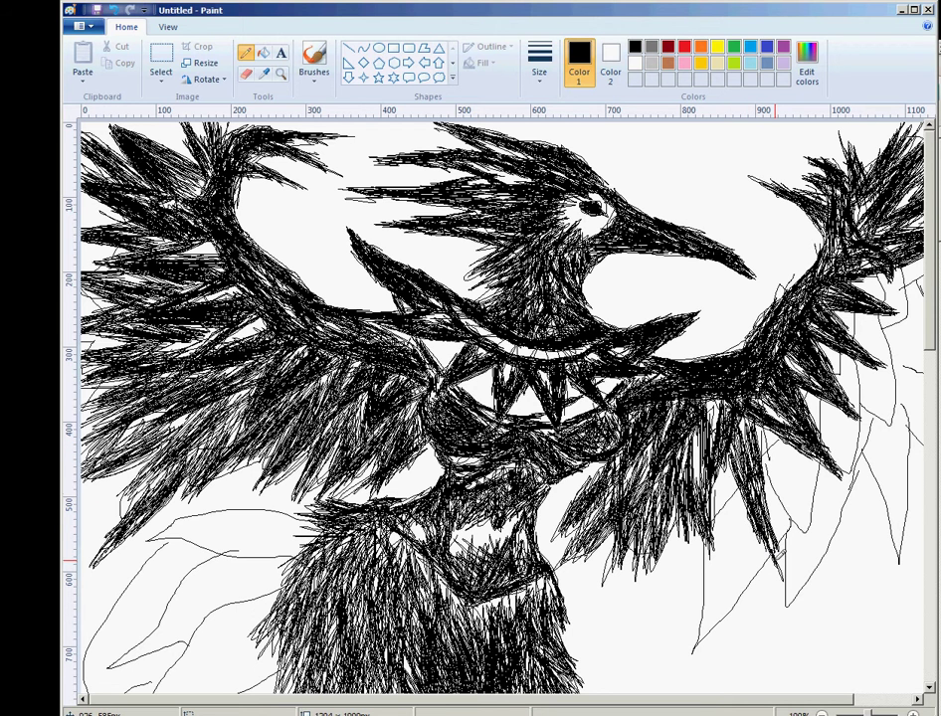
mouse_move(776, 561)
mouse_down()
mouse_move(743, 529)
mouse_move(732, 532)
mouse_move(740, 501)
mouse_move(725, 491)
mouse_up()
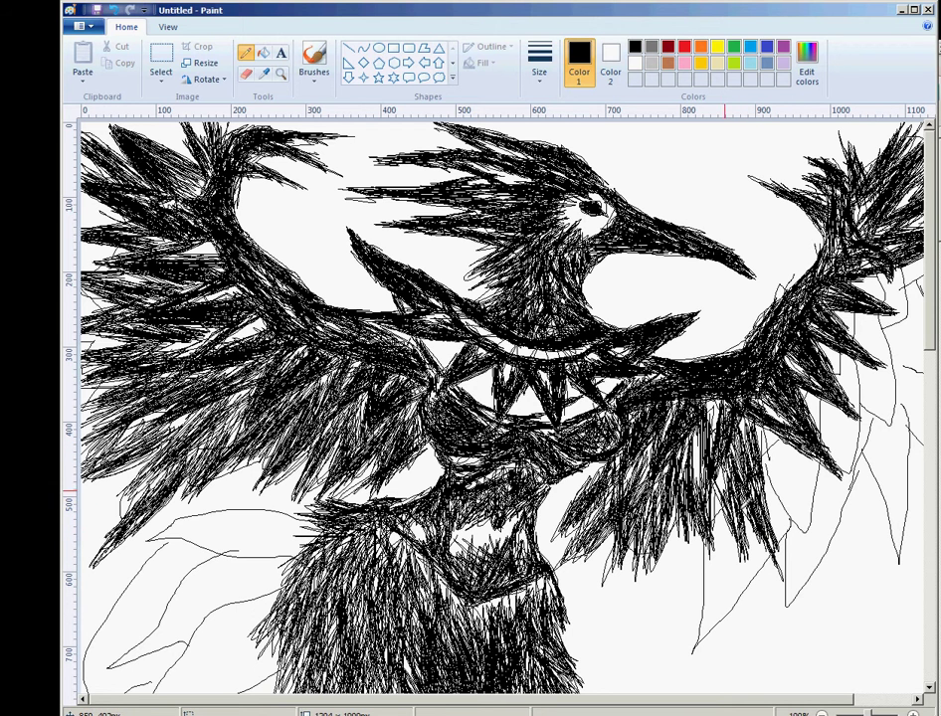
mouse_move(748, 426)
mouse_down()
mouse_move(801, 438)
mouse_move(844, 497)
mouse_move(786, 453)
mouse_move(797, 456)
mouse_move(802, 471)
mouse_move(767, 459)
mouse_move(826, 558)
mouse_move(811, 587)
mouse_move(726, 582)
mouse_move(754, 625)
mouse_move(735, 557)
mouse_move(762, 602)
mouse_move(697, 538)
mouse_move(687, 592)
mouse_move(672, 527)
mouse_move(667, 594)
mouse_move(654, 529)
mouse_move(677, 547)
mouse_up()
mouse_move(804, 479)
mouse_down()
mouse_move(798, 485)
mouse_move(824, 518)
mouse_move(791, 472)
mouse_move(860, 518)
mouse_move(791, 481)
mouse_up()
mouse_move(814, 414)
mouse_down()
mouse_move(854, 439)
mouse_move(799, 414)
mouse_move(857, 428)
mouse_move(810, 445)
mouse_move(845, 460)
mouse_up()
Step: Fill the outer feathers of the right-hand wing in black from the elbow up to the claw, reaching the canvas edge
drag(741, 702, 892, 708)
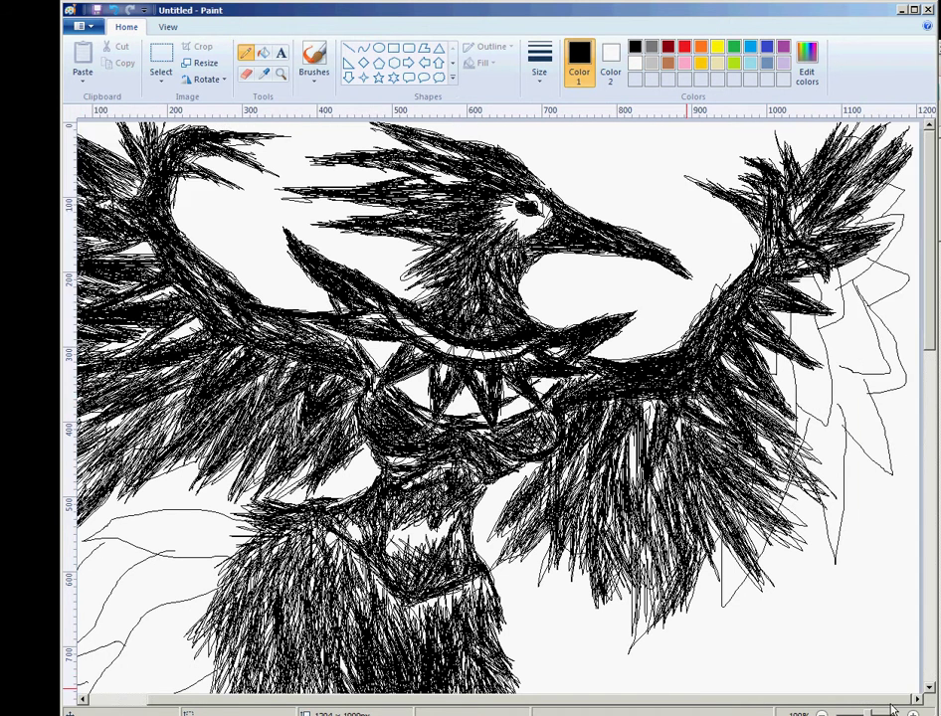
mouse_move(766, 430)
mouse_down()
mouse_move(841, 527)
mouse_move(807, 498)
mouse_move(824, 517)
mouse_move(863, 470)
mouse_move(880, 485)
mouse_move(846, 468)
mouse_move(868, 496)
mouse_move(813, 465)
mouse_move(801, 402)
mouse_move(811, 400)
mouse_move(808, 390)
mouse_move(778, 400)
mouse_move(835, 423)
mouse_move(790, 403)
mouse_move(832, 457)
mouse_up()
mouse_move(804, 362)
mouse_down()
mouse_move(877, 426)
mouse_move(834, 379)
mouse_move(842, 410)
mouse_move(886, 443)
mouse_move(892, 433)
mouse_move(810, 365)
mouse_move(841, 319)
mouse_move(881, 298)
mouse_move(901, 349)
mouse_move(856, 376)
mouse_move(890, 333)
mouse_move(865, 299)
mouse_move(826, 318)
mouse_move(779, 282)
mouse_move(856, 291)
mouse_move(891, 274)
mouse_move(915, 280)
mouse_move(895, 266)
mouse_move(863, 271)
mouse_move(914, 246)
mouse_move(903, 186)
mouse_move(853, 230)
mouse_move(907, 189)
mouse_move(872, 200)
mouse_up()
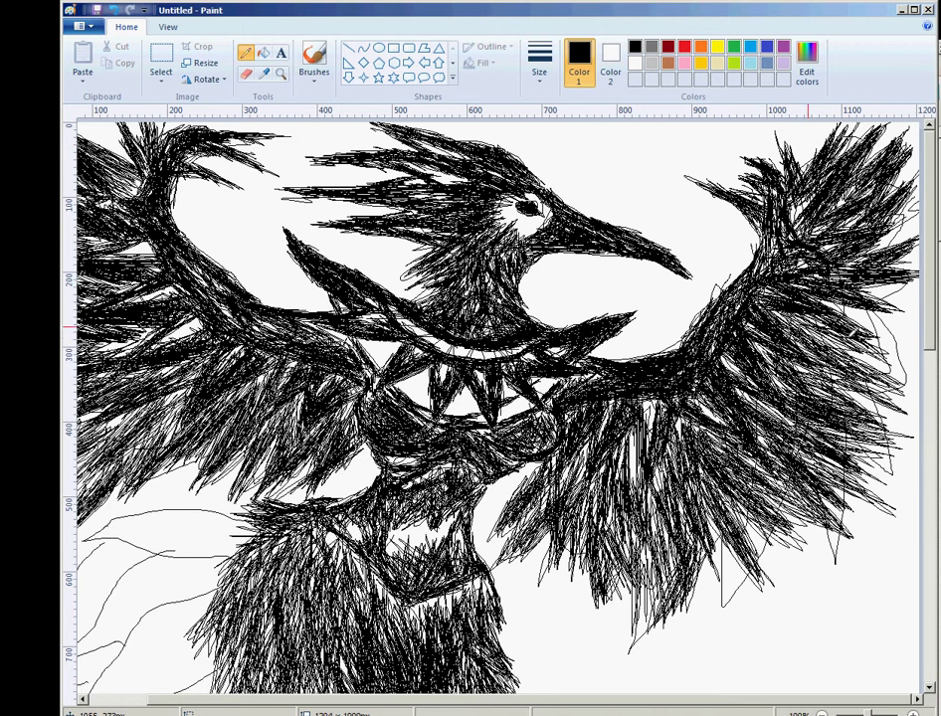
mouse_move(808, 327)
mouse_down()
mouse_move(905, 314)
mouse_move(868, 315)
mouse_move(900, 343)
mouse_move(878, 328)
mouse_move(820, 336)
mouse_move(845, 342)
mouse_move(837, 343)
mouse_move(885, 378)
mouse_move(816, 341)
mouse_move(851, 391)
mouse_move(915, 407)
mouse_move(837, 386)
mouse_move(864, 416)
mouse_move(842, 413)
mouse_move(832, 435)
mouse_move(916, 458)
mouse_up()
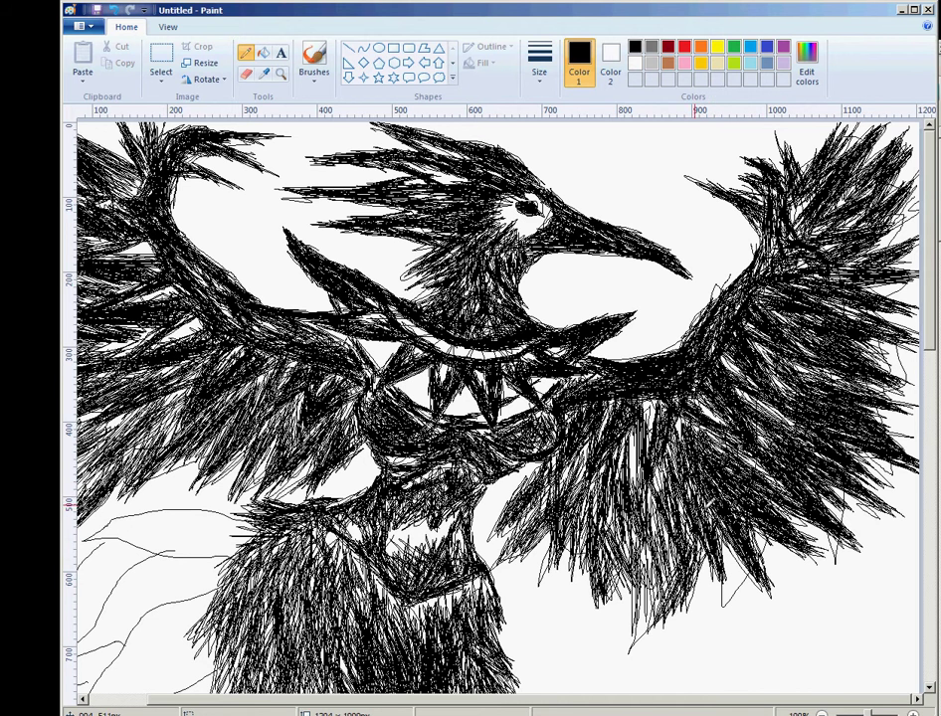
Step: Darken the lower feathers of the right-hand wing with further black strokes, closing the white gaps beneath the upper arm
mouse_move(657, 509)
mouse_down()
mouse_move(644, 609)
mouse_move(624, 581)
mouse_move(599, 499)
mouse_up()
mouse_move(625, 434)
mouse_down()
mouse_move(612, 562)
mouse_move(573, 529)
mouse_move(591, 486)
mouse_up()
mouse_move(542, 582)
mouse_down()
mouse_move(537, 550)
mouse_move(509, 559)
mouse_move(543, 535)
mouse_move(538, 492)
mouse_move(524, 514)
mouse_move(552, 488)
mouse_move(607, 513)
mouse_move(645, 438)
mouse_move(687, 408)
mouse_up()
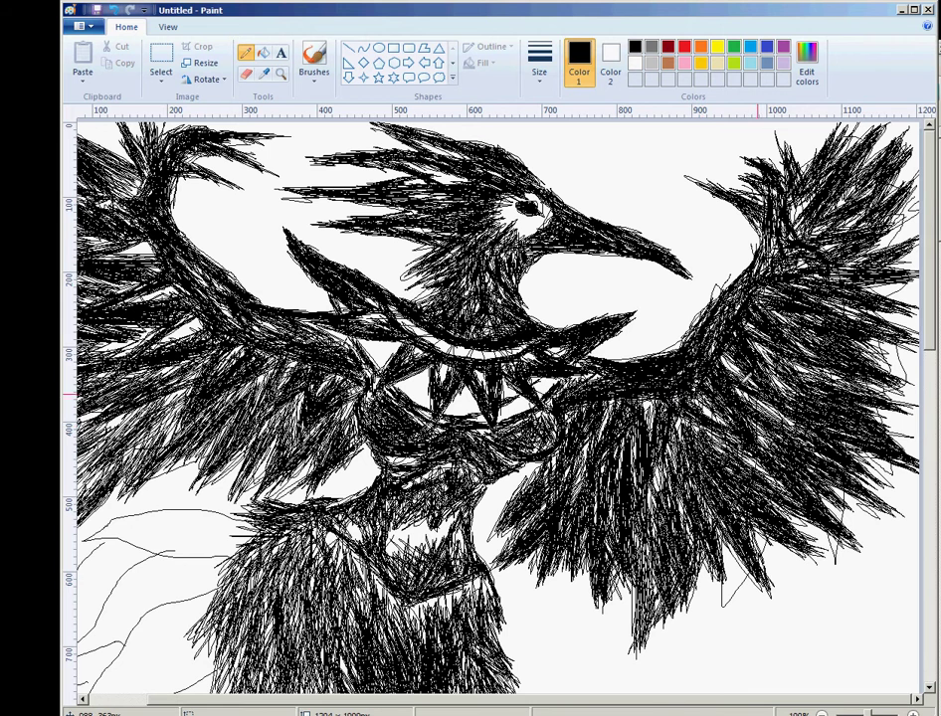
drag(758, 394, 751, 389)
Step: Darken the lower feathers of the left-hand wing beside the torso with additional black strokes
drag(600, 701, 538, 703)
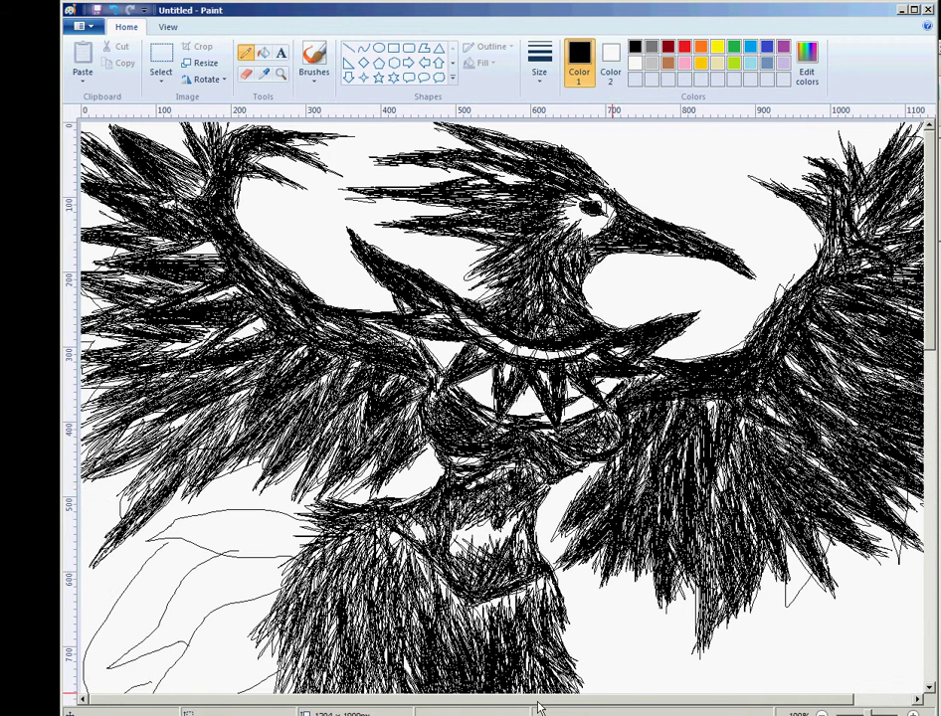
mouse_move(392, 452)
mouse_down()
mouse_move(413, 411)
mouse_move(329, 469)
mouse_move(359, 415)
mouse_move(307, 480)
mouse_move(294, 460)
mouse_move(313, 415)
mouse_move(274, 438)
mouse_move(276, 394)
mouse_move(151, 477)
mouse_move(186, 407)
mouse_up()
click(83, 715)
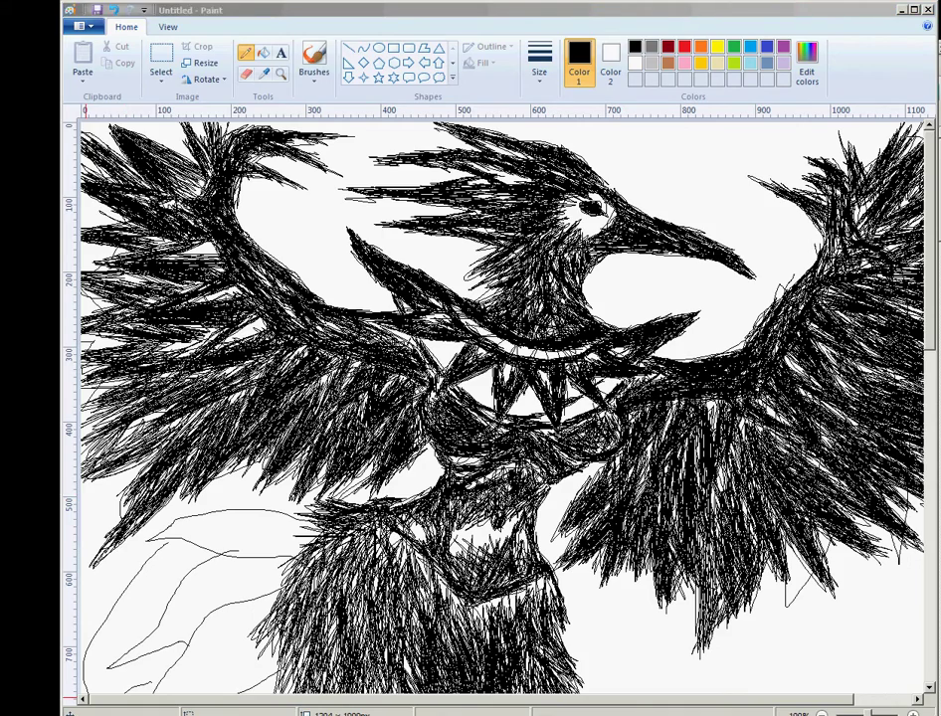